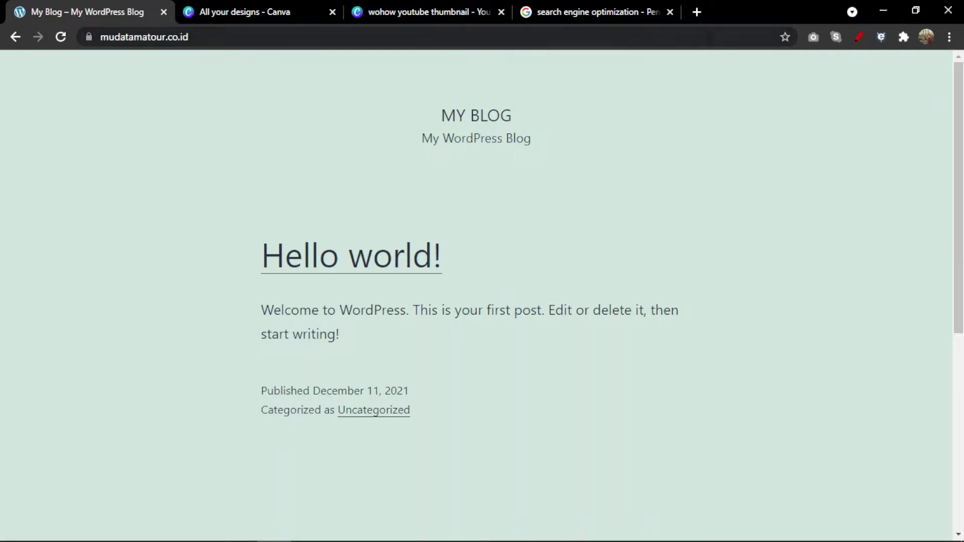
Go to the site's /wp-admin login page.
click(573, 38)
click(573, 39)
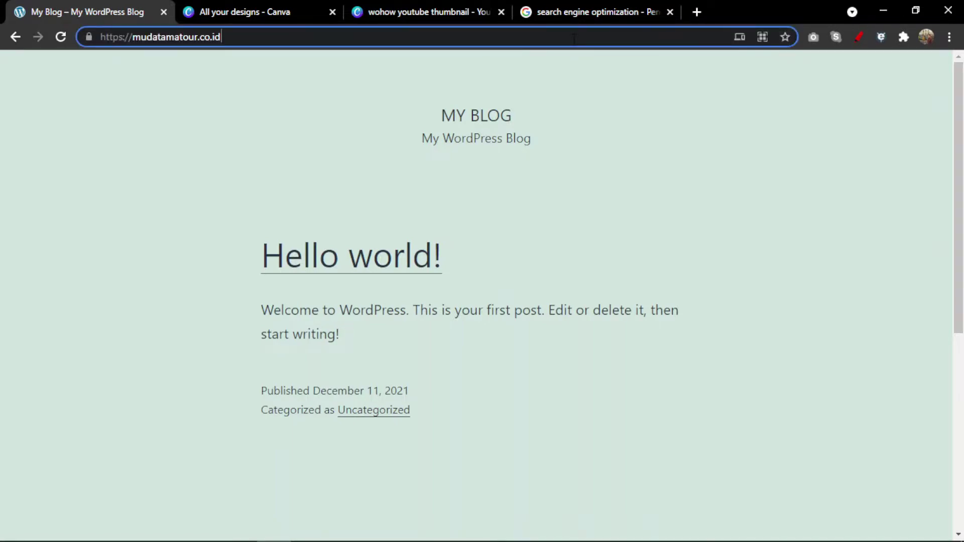
text(/w)
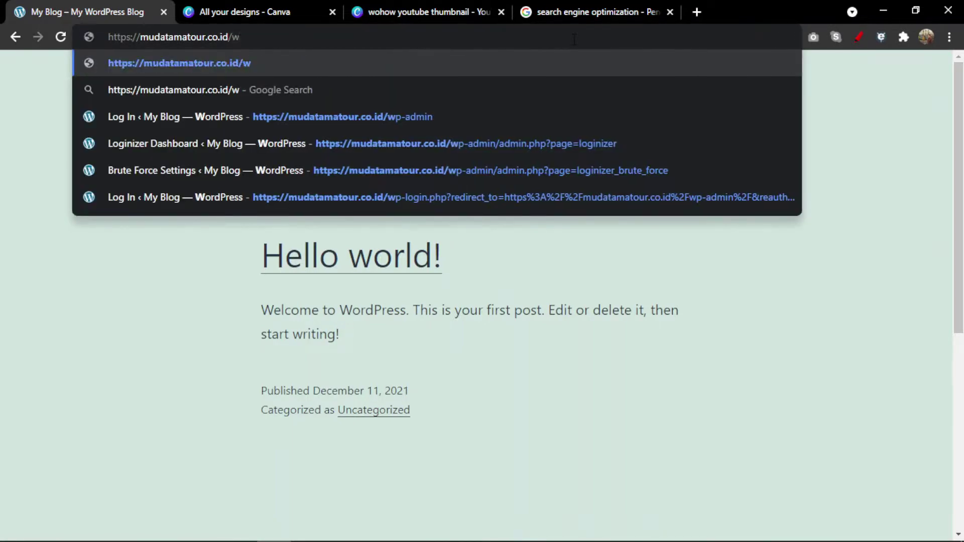
text(p-admin)
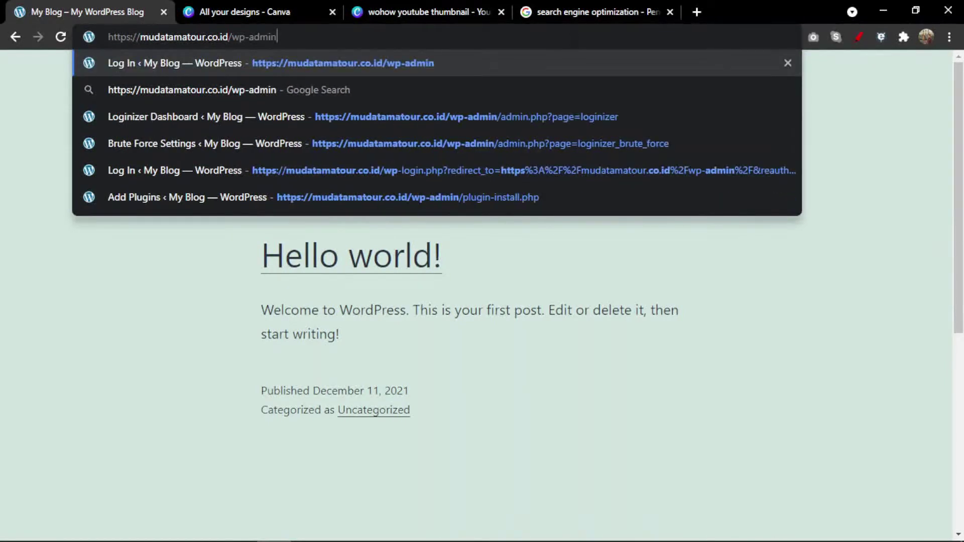
key(Return)
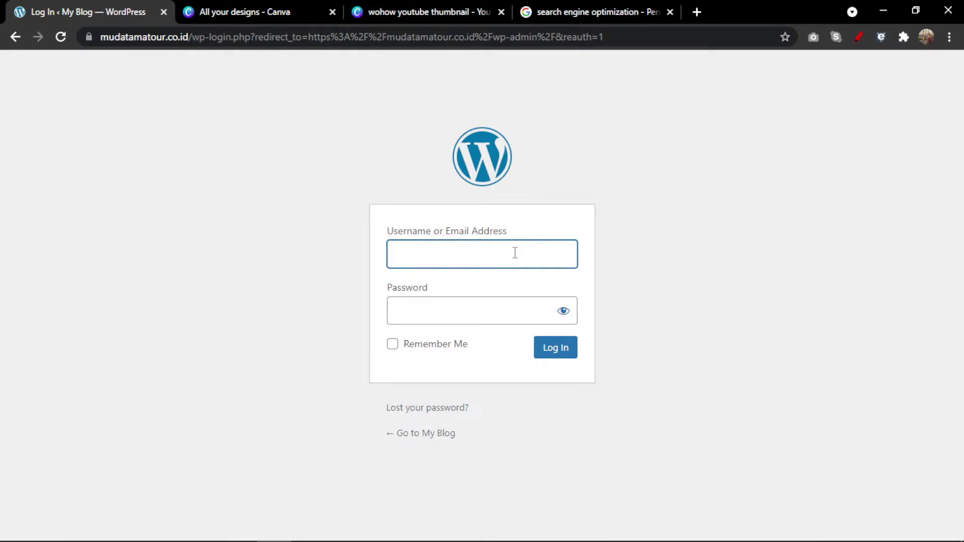
Log in with the admin username and password to reach the Dashboard.
text(admin)
key(Tab)
text(a***)
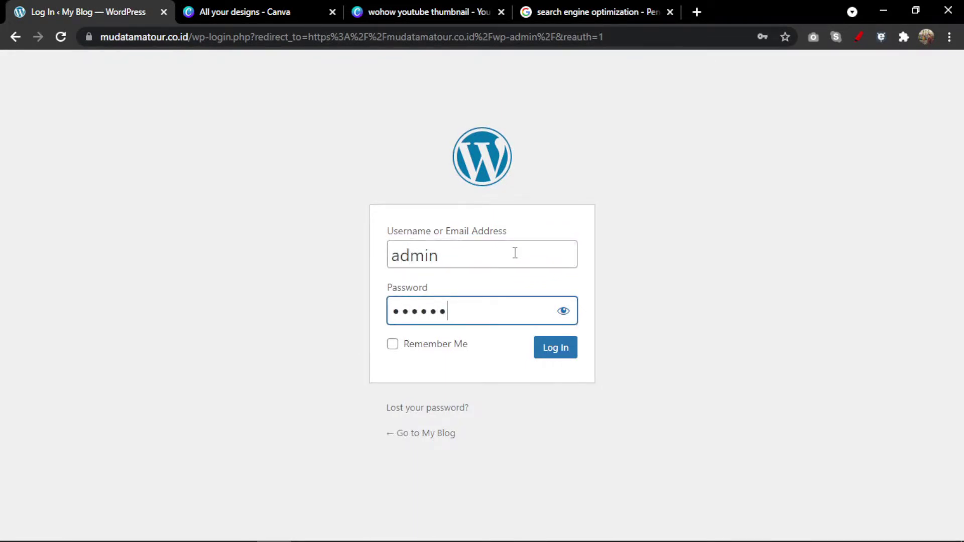
text(************)
key(Return)
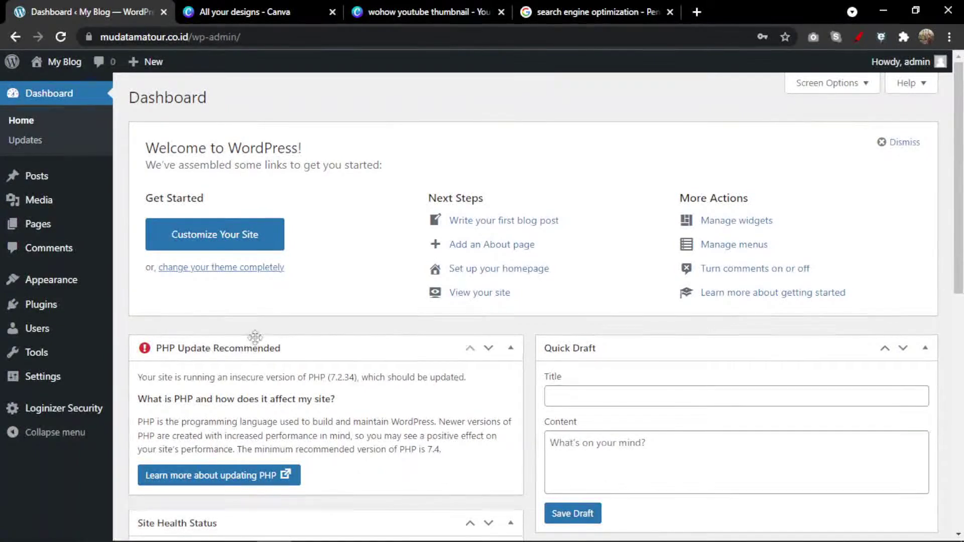
mouse_move(59, 379)
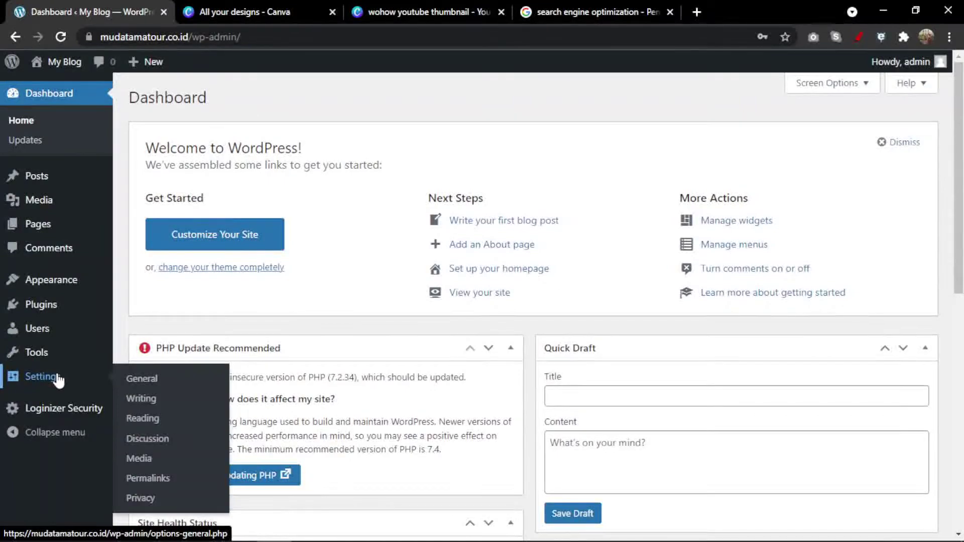
click(132, 387)
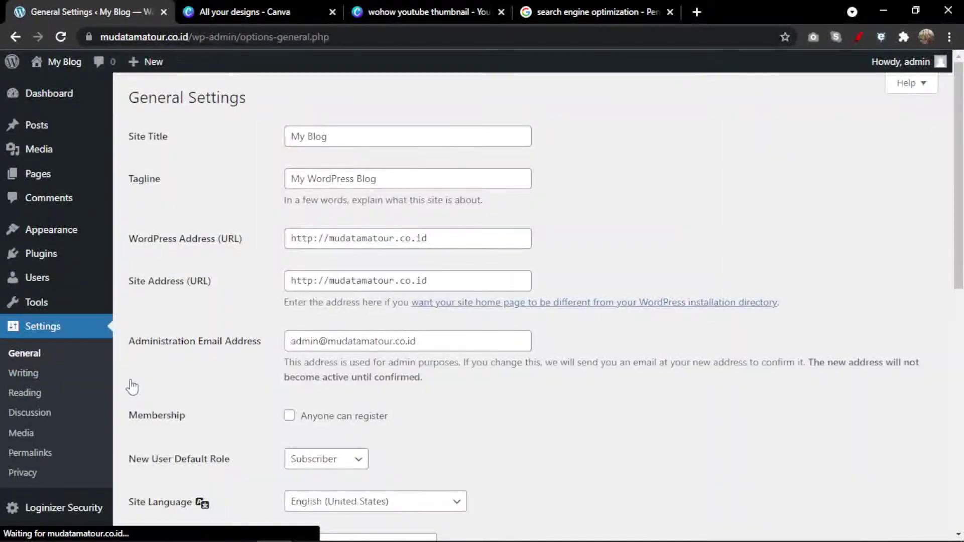
scroll(176, 320, down, 1)
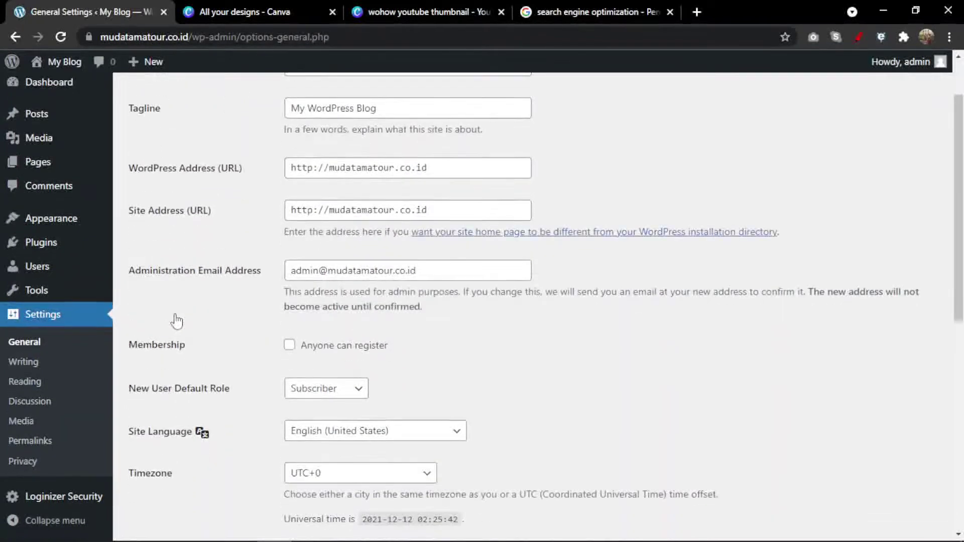
click(331, 168)
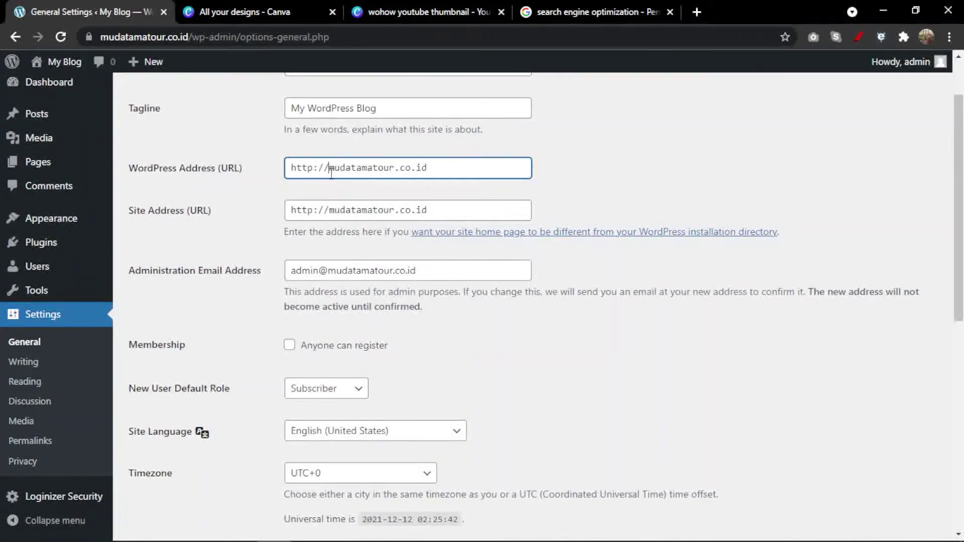
text(www.)
click(331, 210)
text(w)
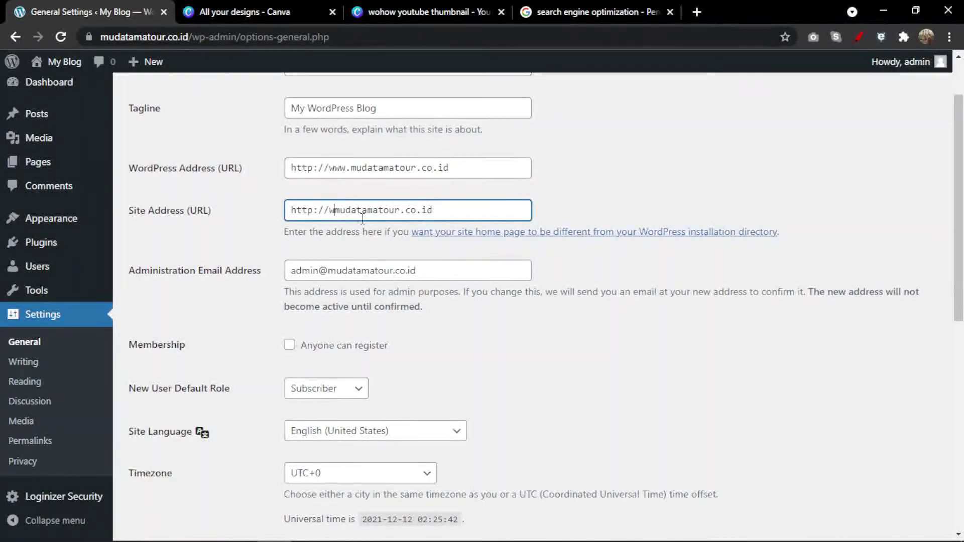
text(ww.)
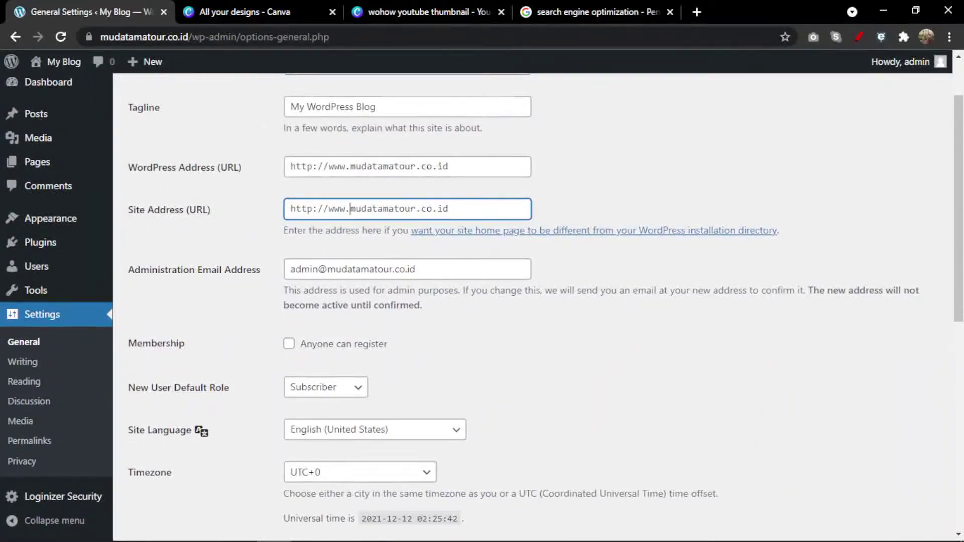
scroll(205, 395, down, 4)
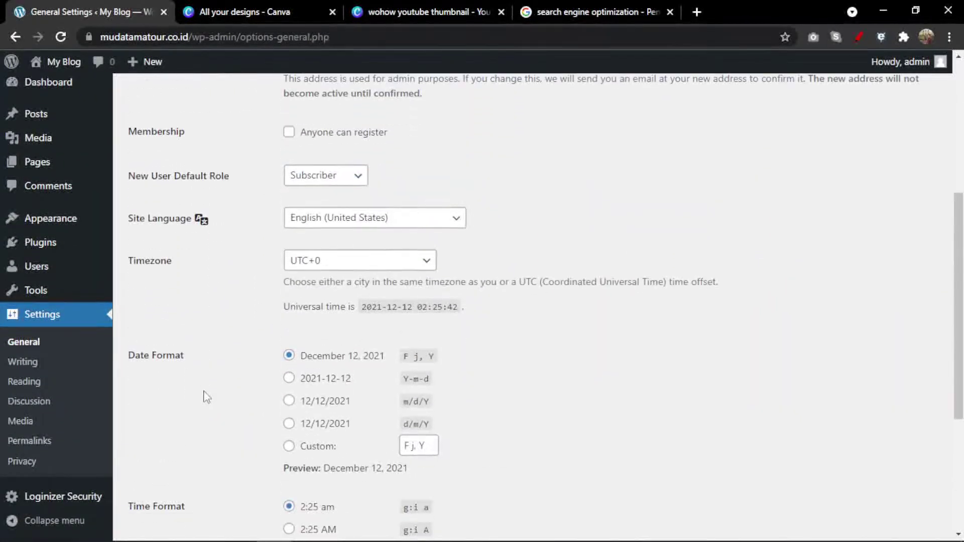
scroll(207, 397, up, 3)
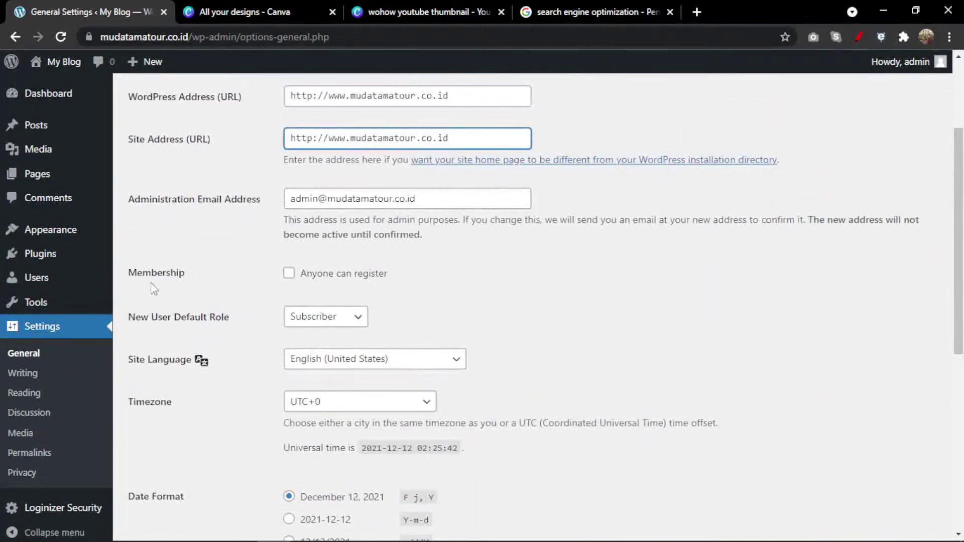
drag(131, 274, 165, 273)
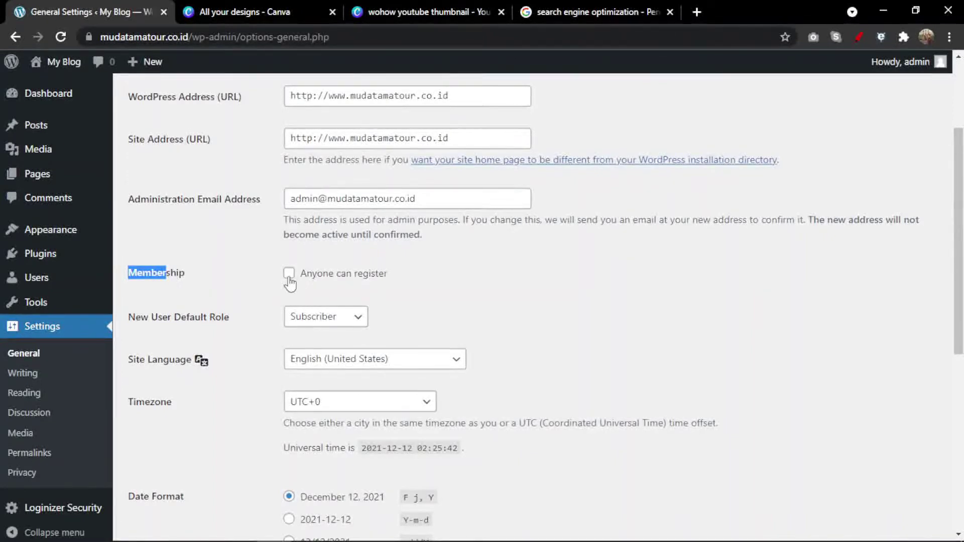
scroll(259, 311, down, 8)
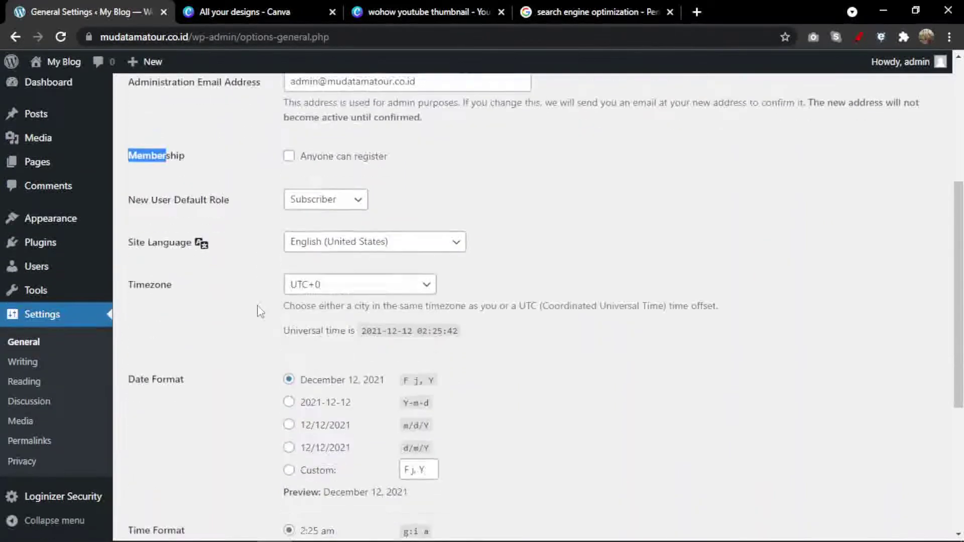
click(162, 465)
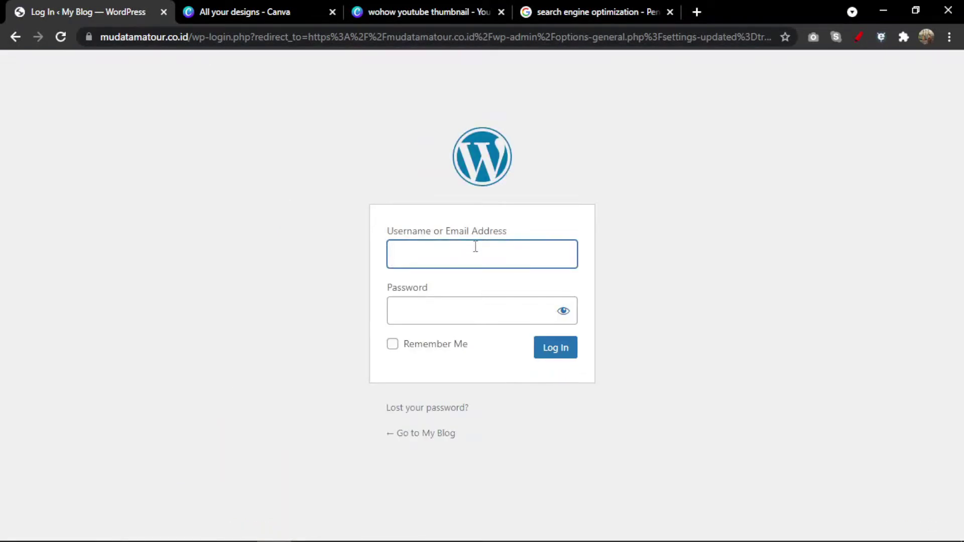
Log back in as admin and go to Settings > Permalinks.
text(admin)
key(Tab)
text(•••••••••)
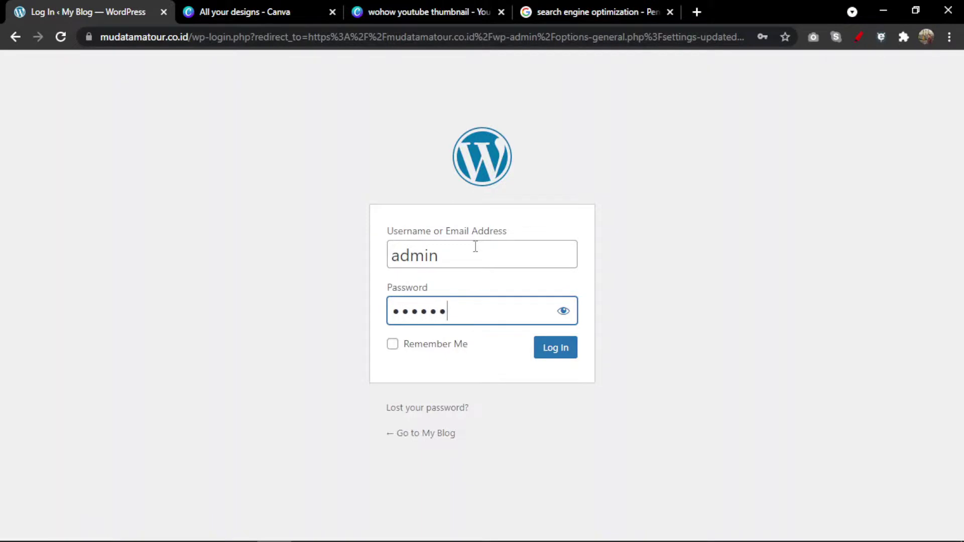
text(•••••••)
key(Return)
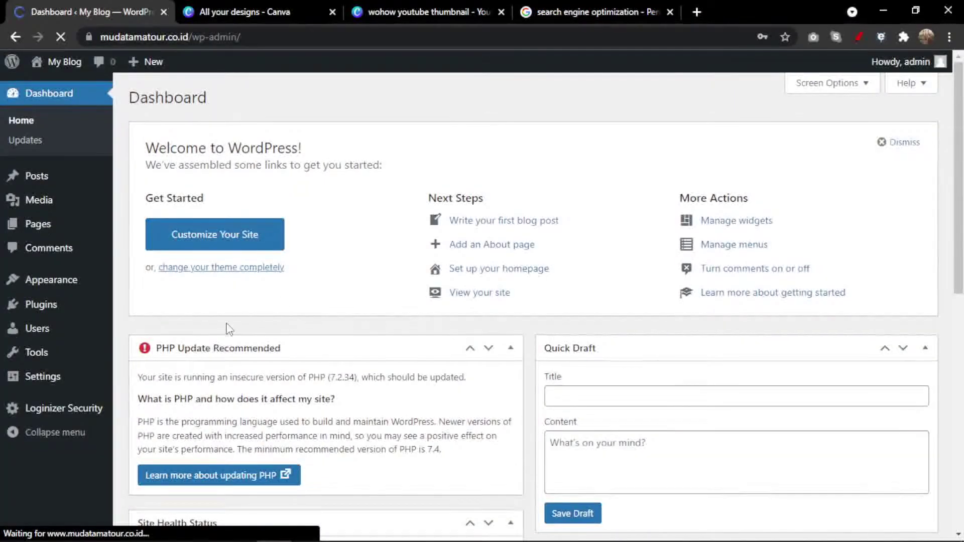
mouse_move(68, 387)
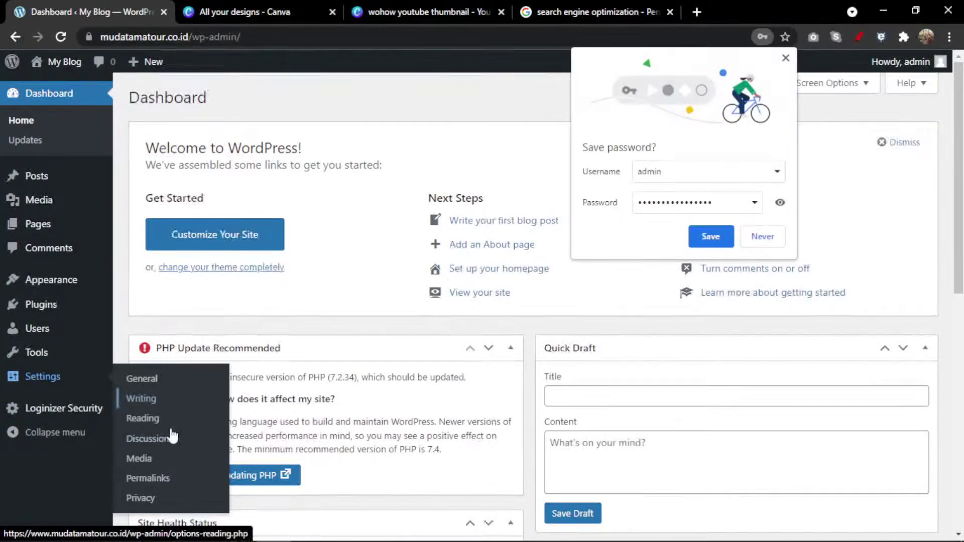
click(159, 481)
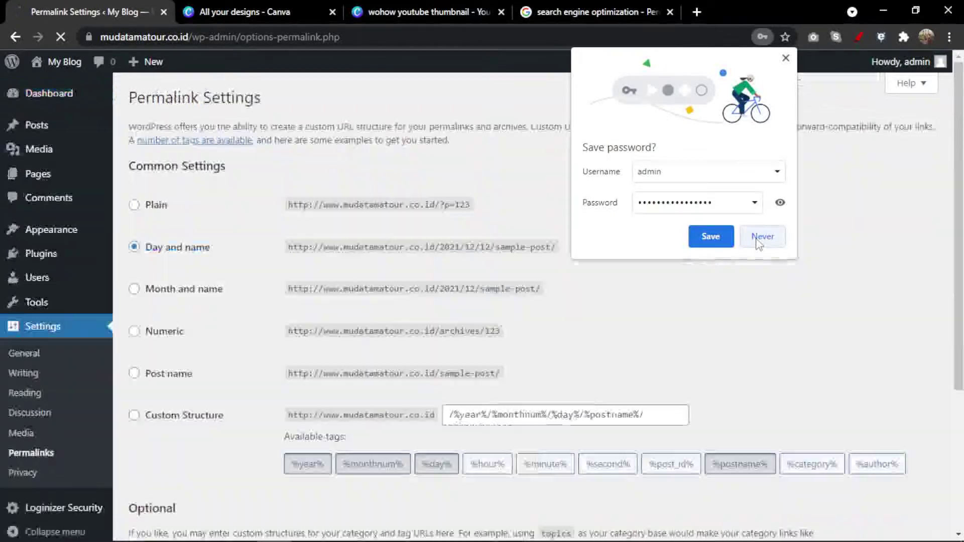
Compare the Post name and Day and name options, then save the Plain permalink structure.
click(759, 239)
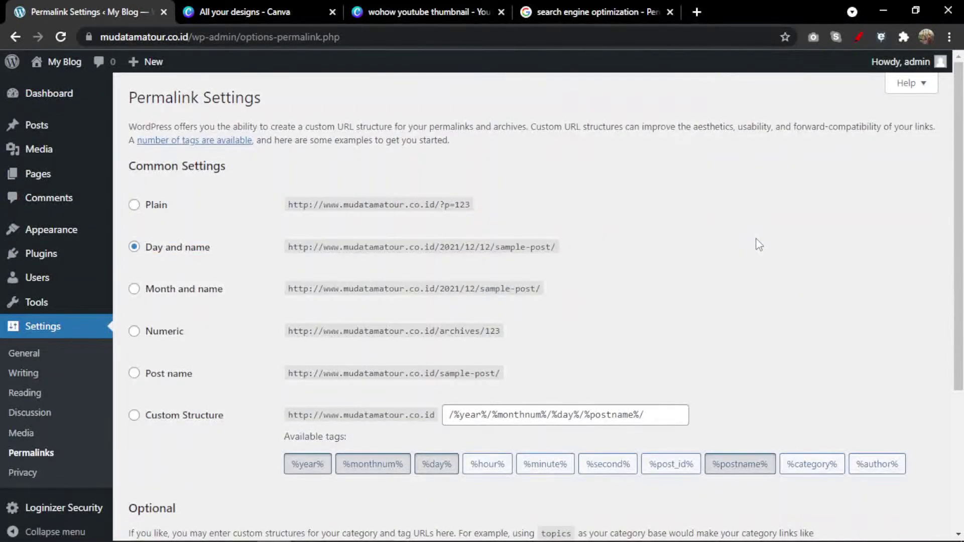
scroll(756, 244, down, 2)
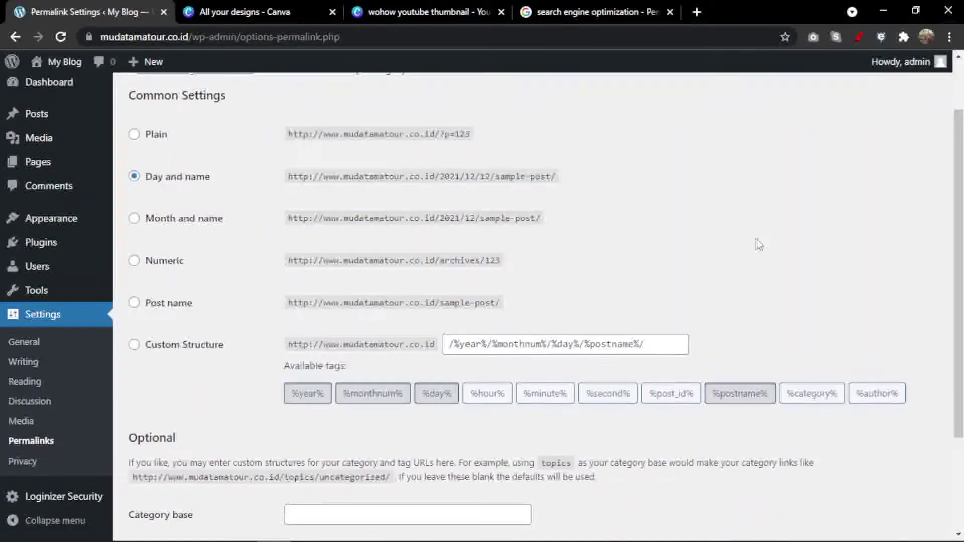
scroll(703, 251, up, 2)
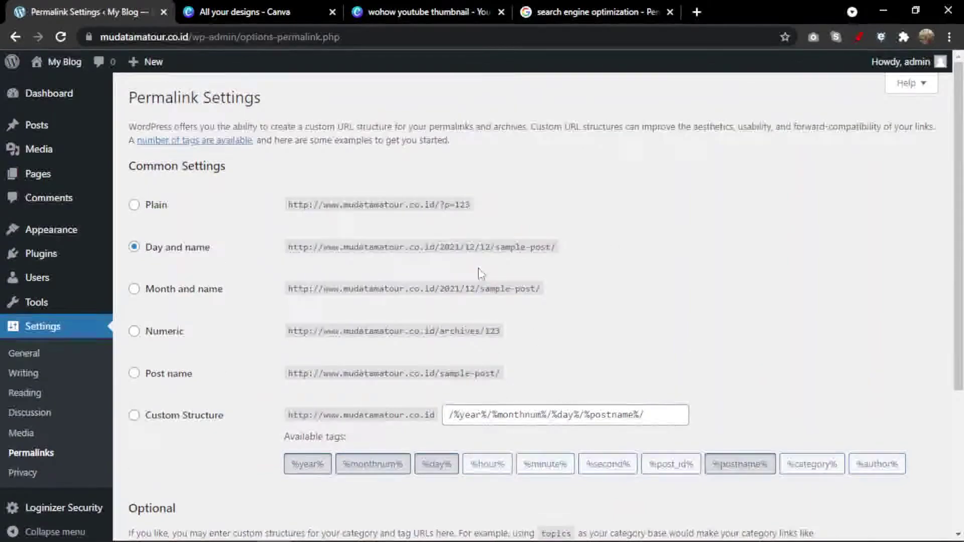
click(160, 213)
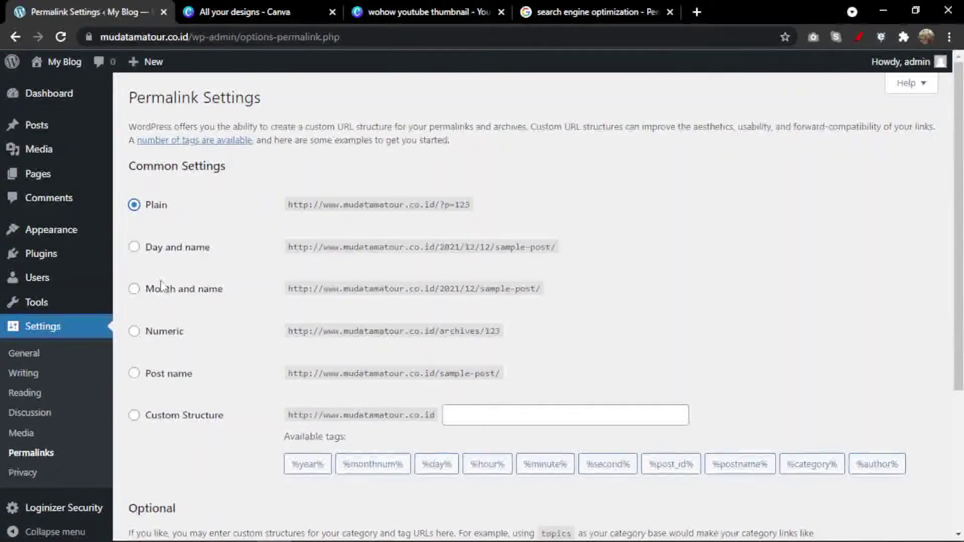
click(175, 383)
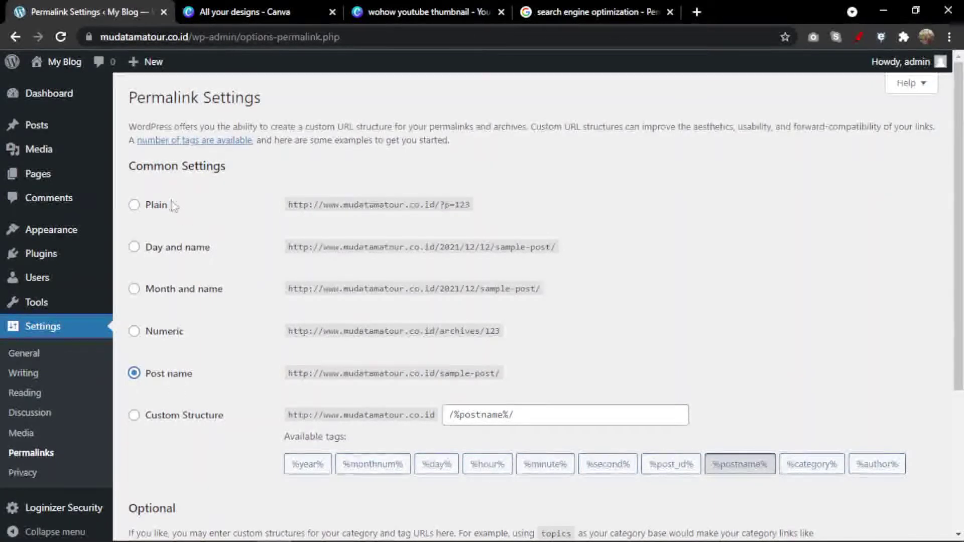
click(157, 257)
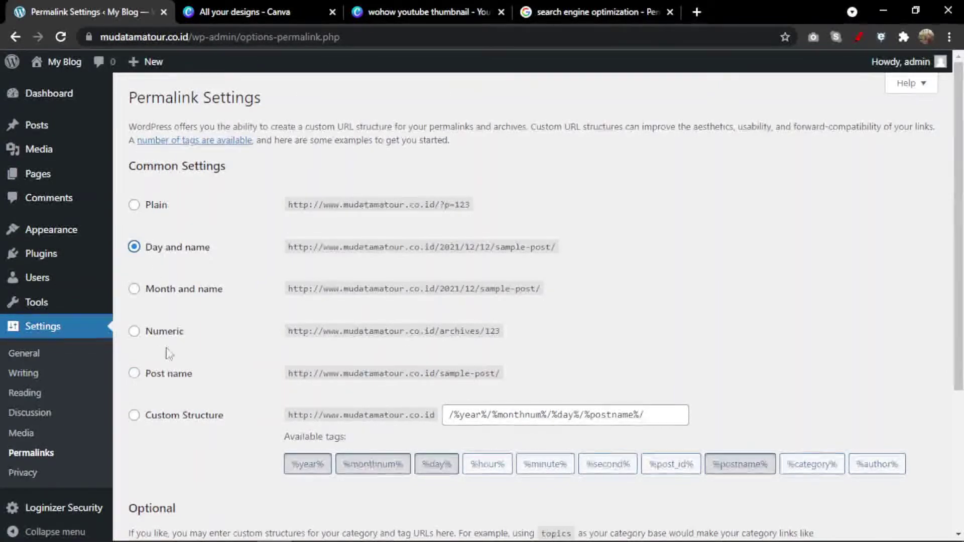
click(171, 380)
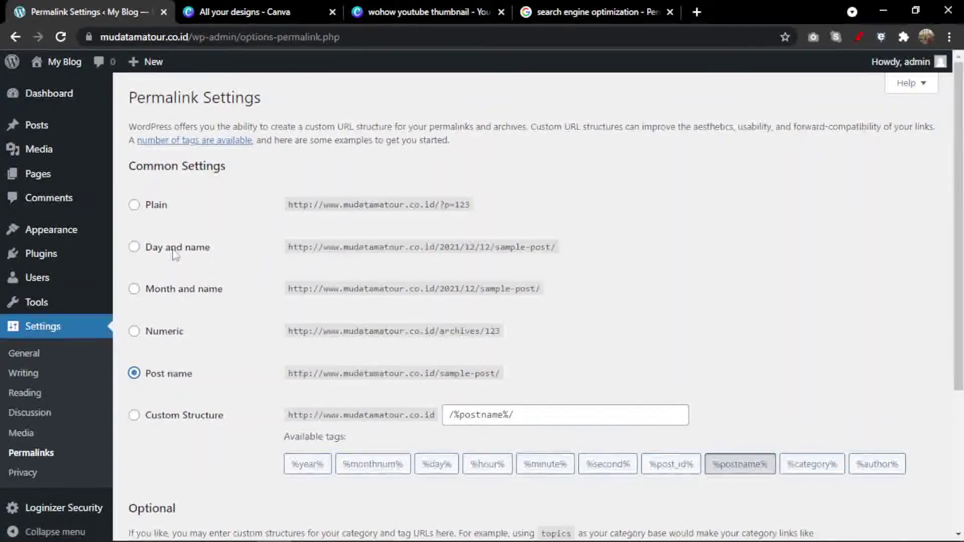
click(155, 206)
scroll(174, 323, down, 4)
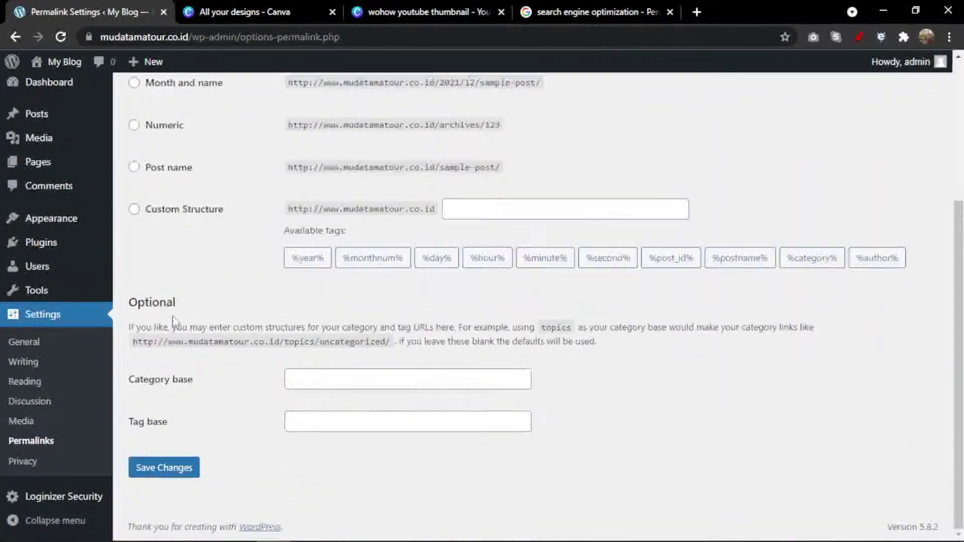
click(186, 471)
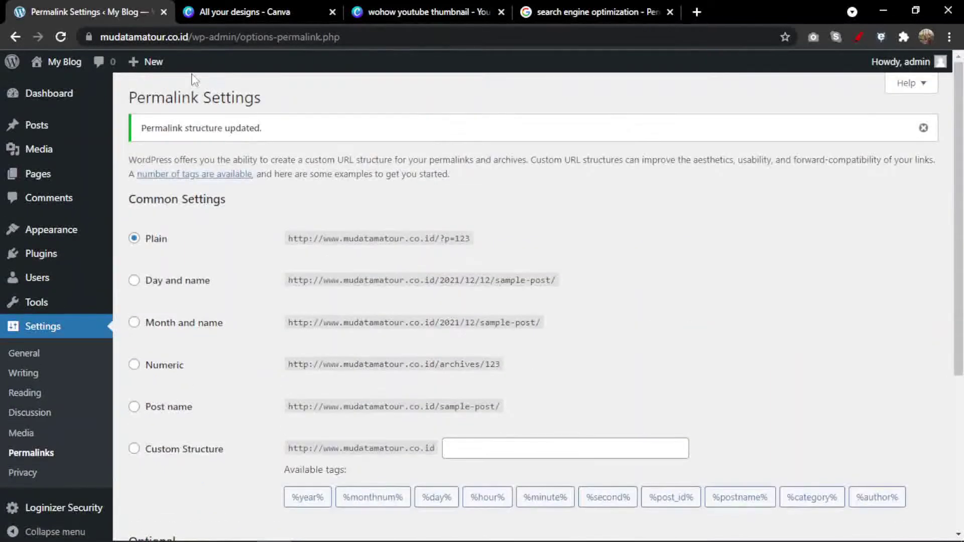
Copy the site's base address and start a new tab in the other browser window.
drag(188, 37, 104, 37)
right_click(105, 37)
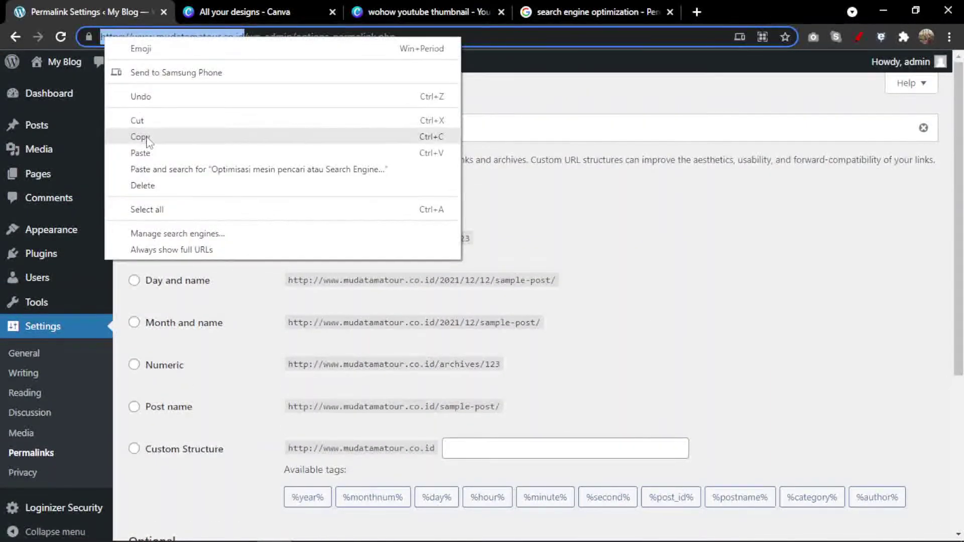
click(131, 137)
click(274, 528)
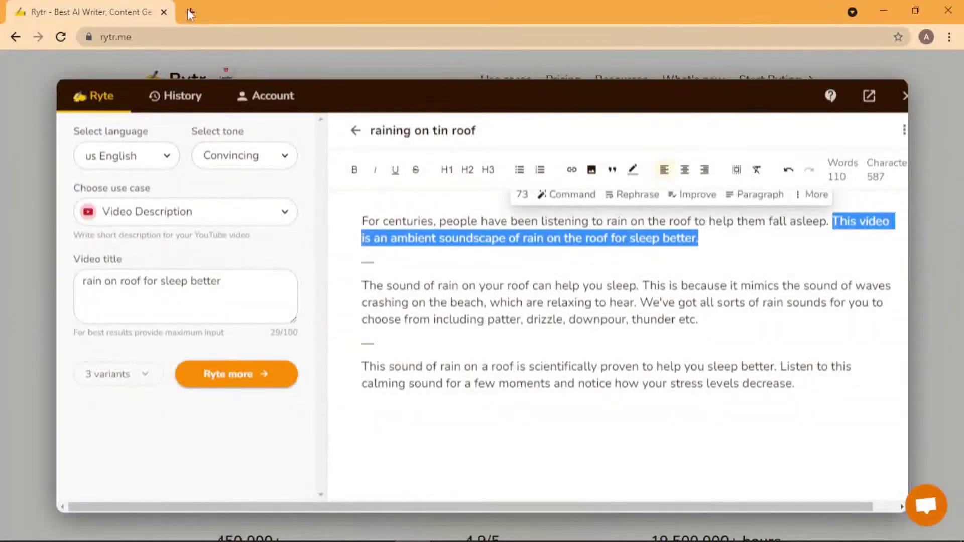
click(190, 12)
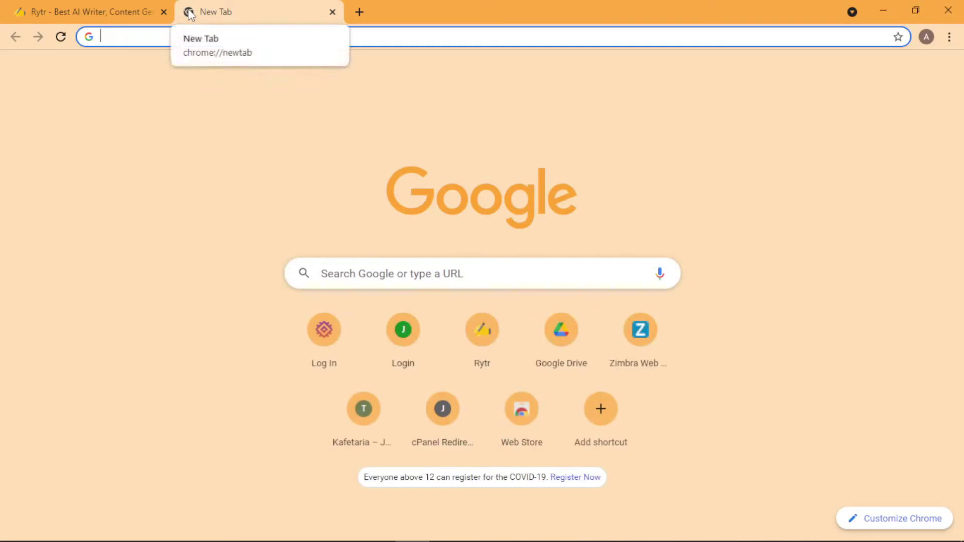
Open the Hello world! post at its ?p=1 address, then select Post name in Permalink Settings.
key(ctrl+v)
key(Return)
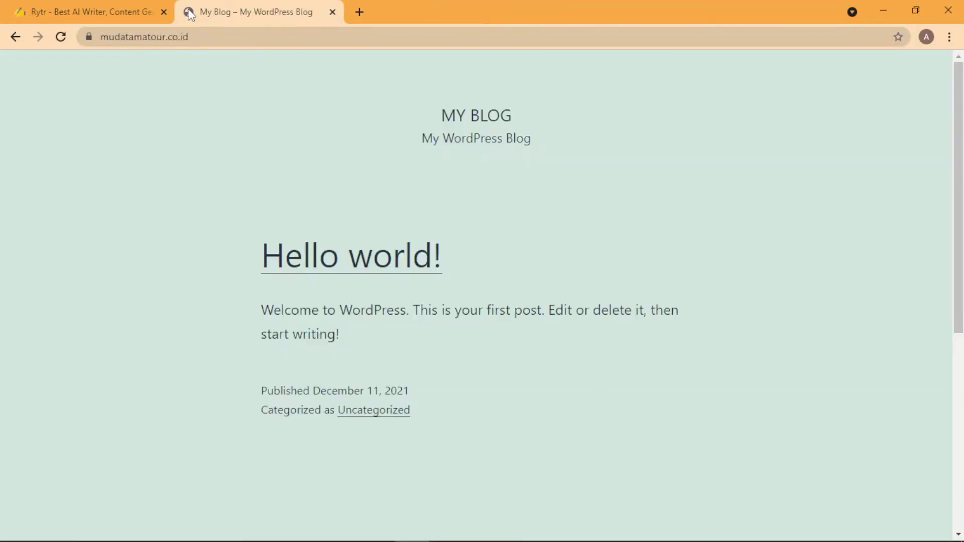
click(303, 269)
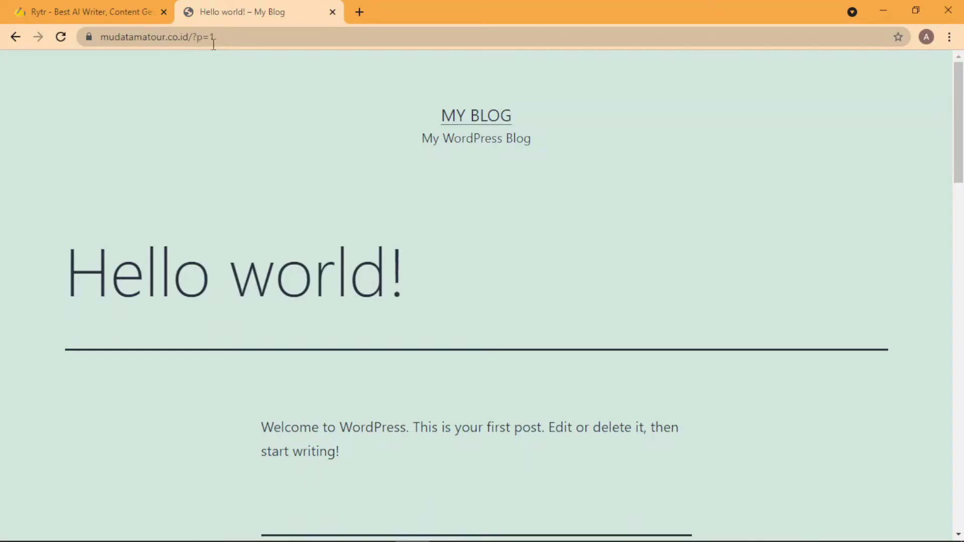
drag(229, 34, 106, 33)
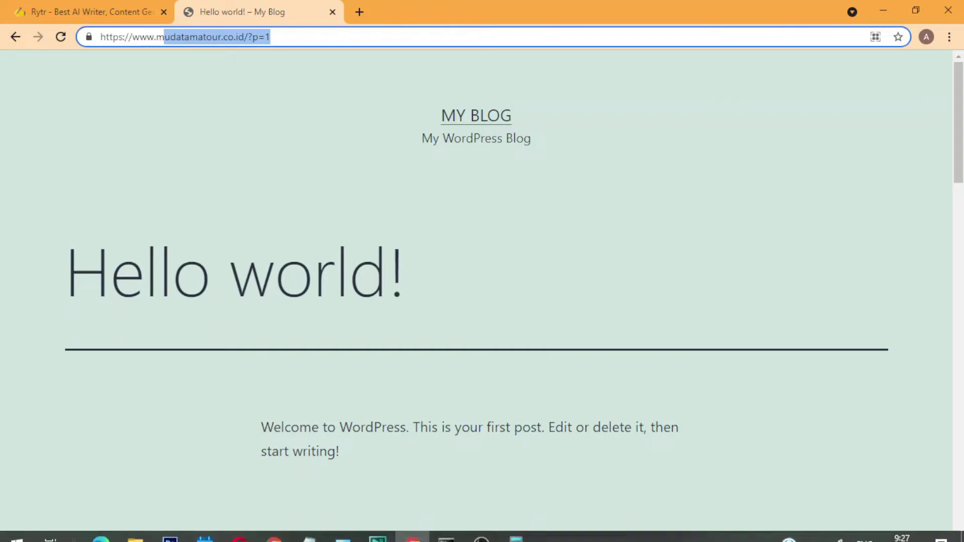
click(276, 532)
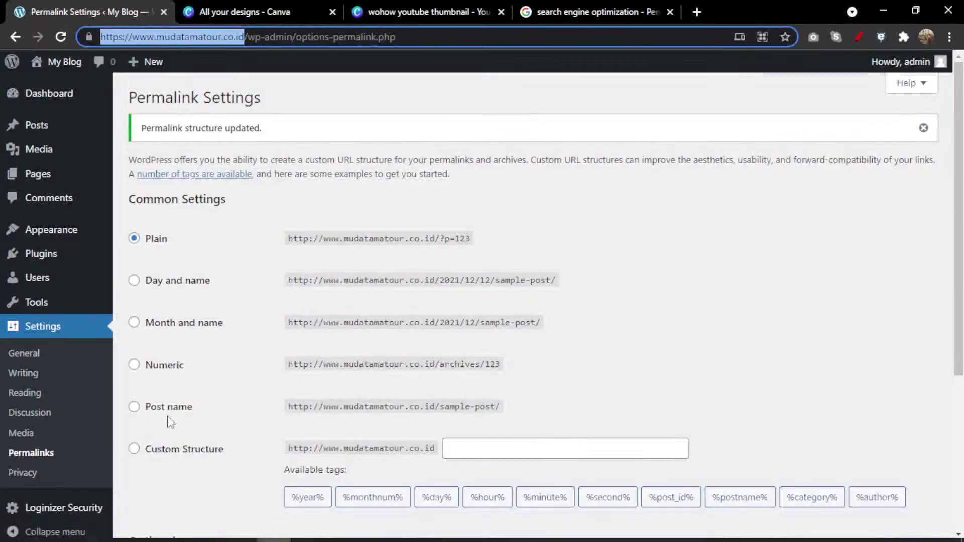
click(169, 414)
Save the Post name permalink structure and return to the Hello world! post window.
scroll(192, 419, down, 3)
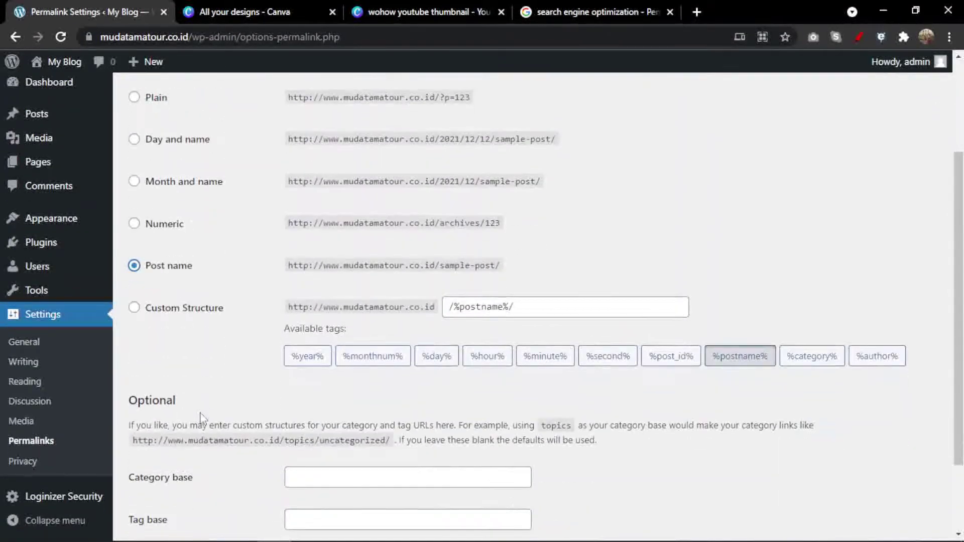
scroll(203, 419, down, 1)
scroll(203, 419, down, 1)
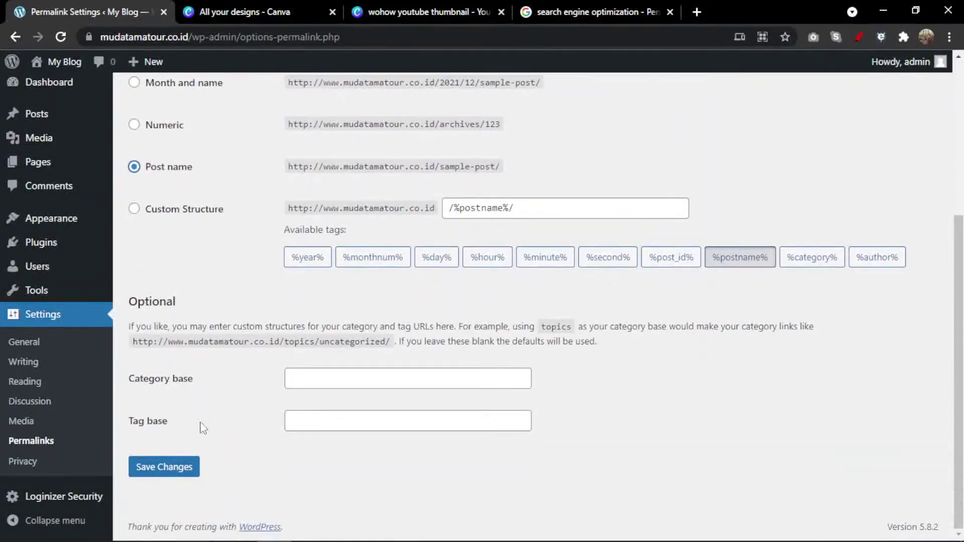
click(182, 468)
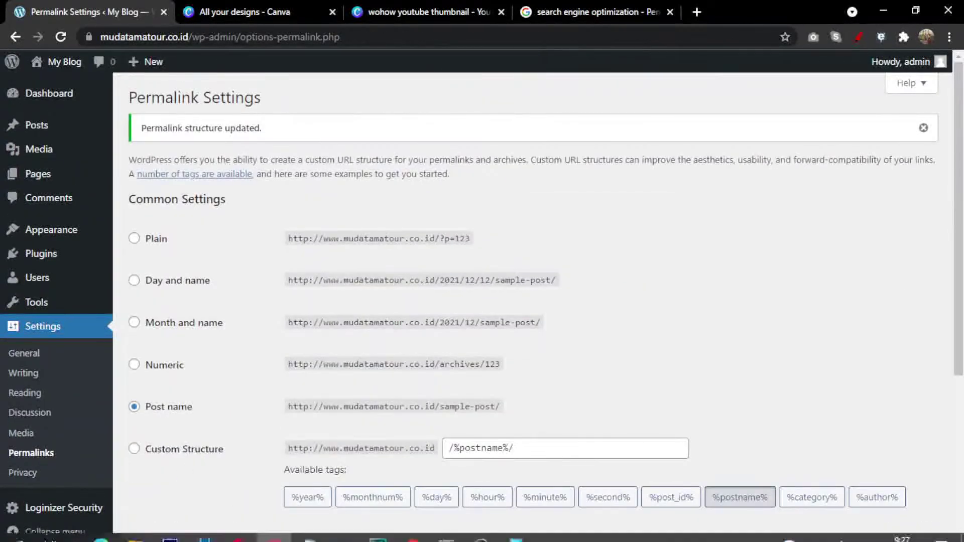
click(404, 530)
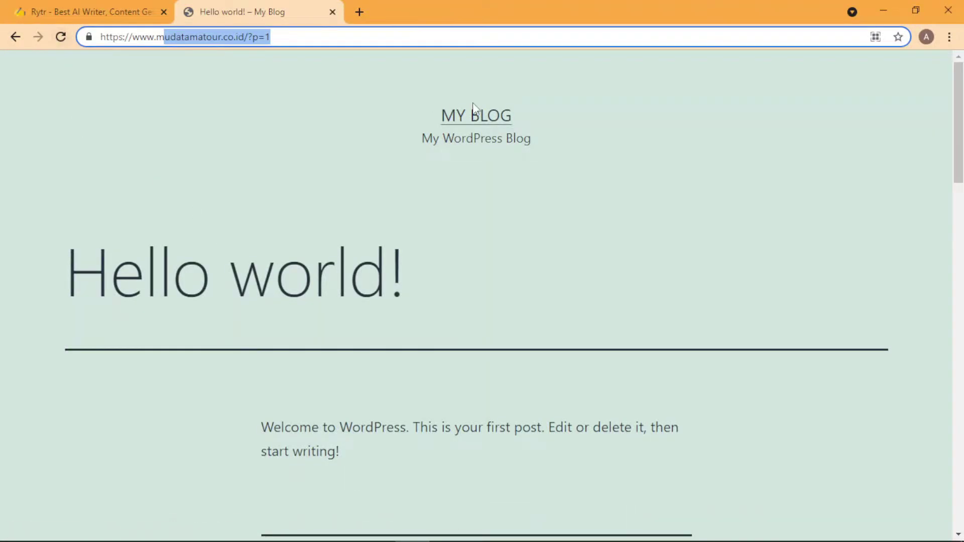
Reopen Hello world! from the MY BLOG home page to confirm its /hello-world/ URL.
click(473, 117)
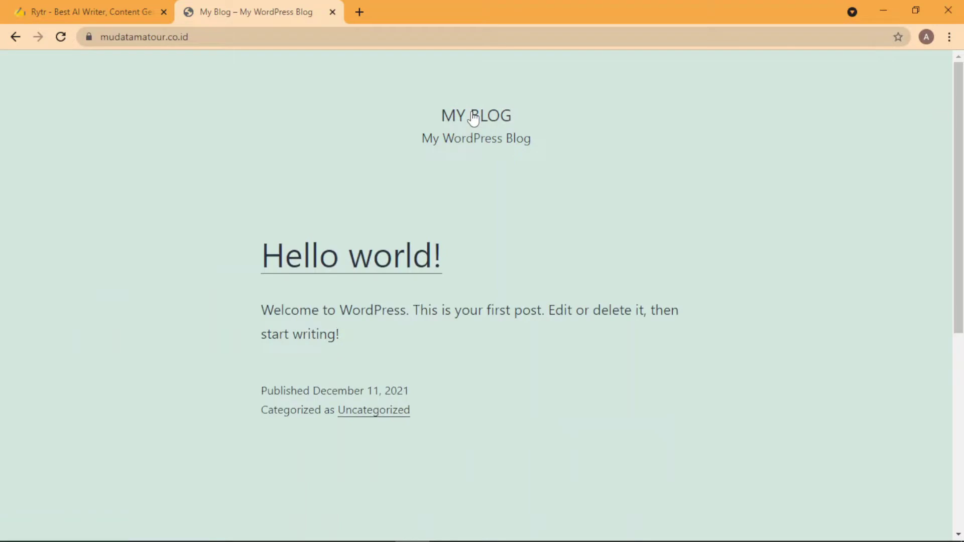
click(399, 260)
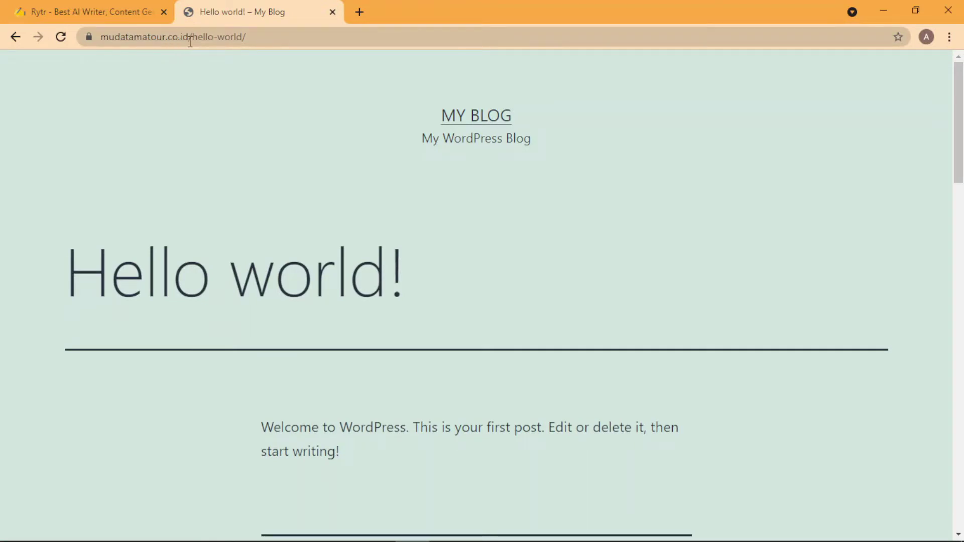
drag(270, 40, 108, 38)
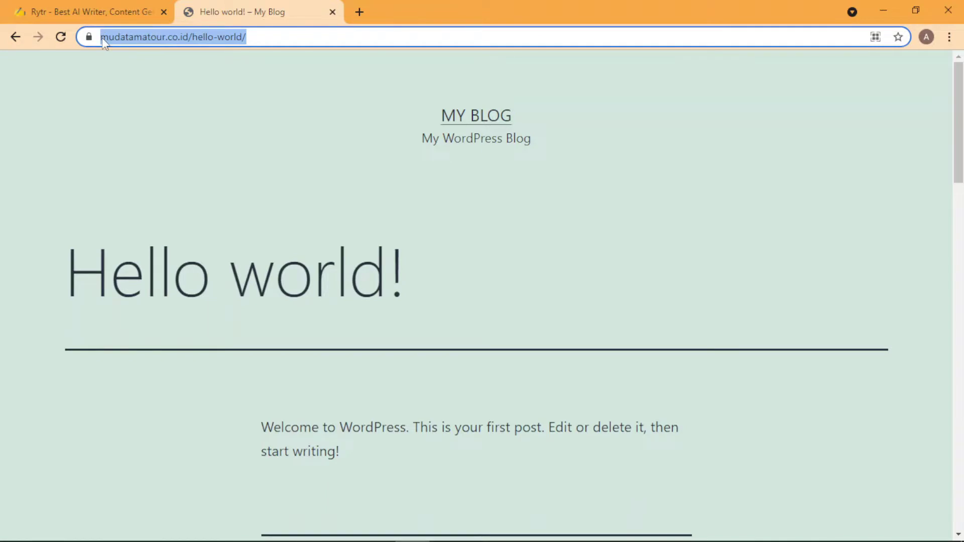
mouse_move(386, 525)
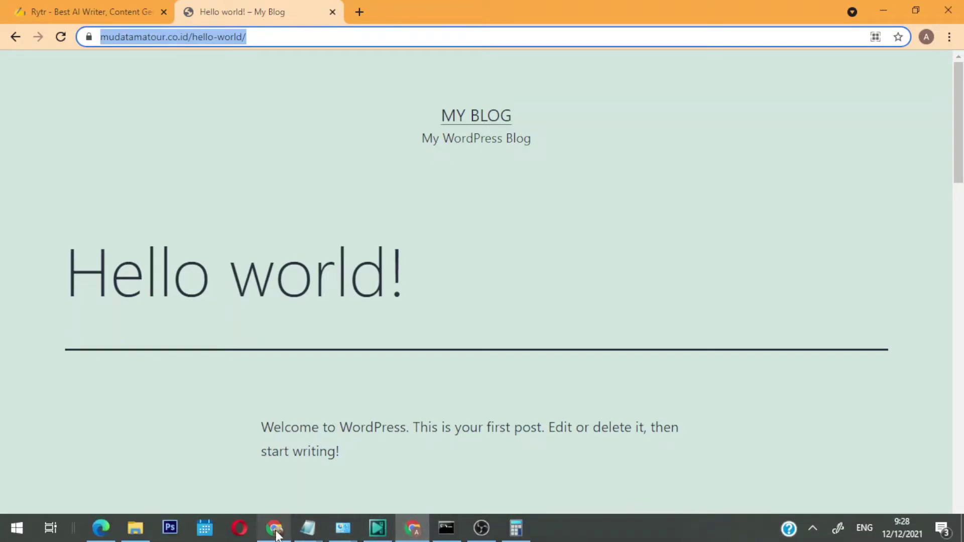
click(273, 528)
mouse_move(82, 131)
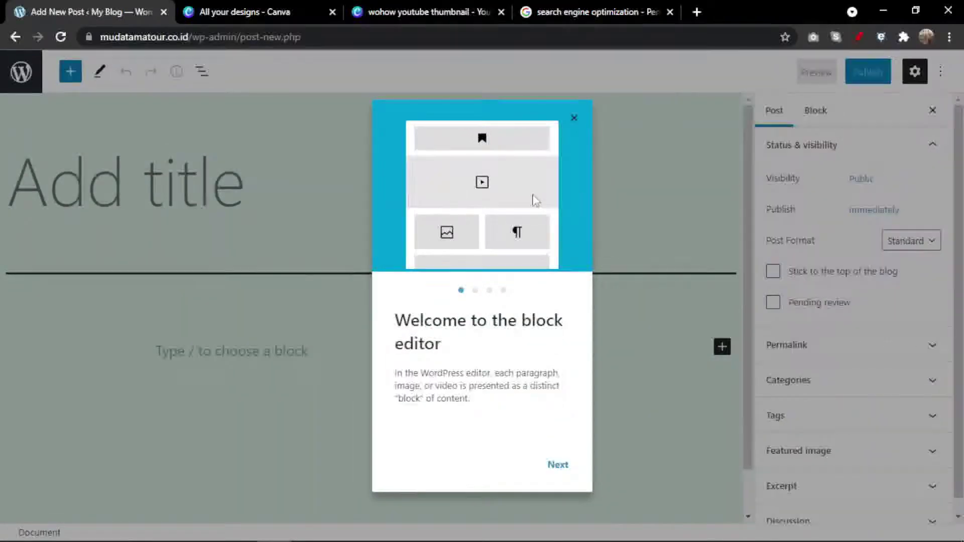
Dismiss the welcome guide, title the post 'Paket Tur Ke Turki 14 Hari', and place the cursor in the body.
click(574, 120)
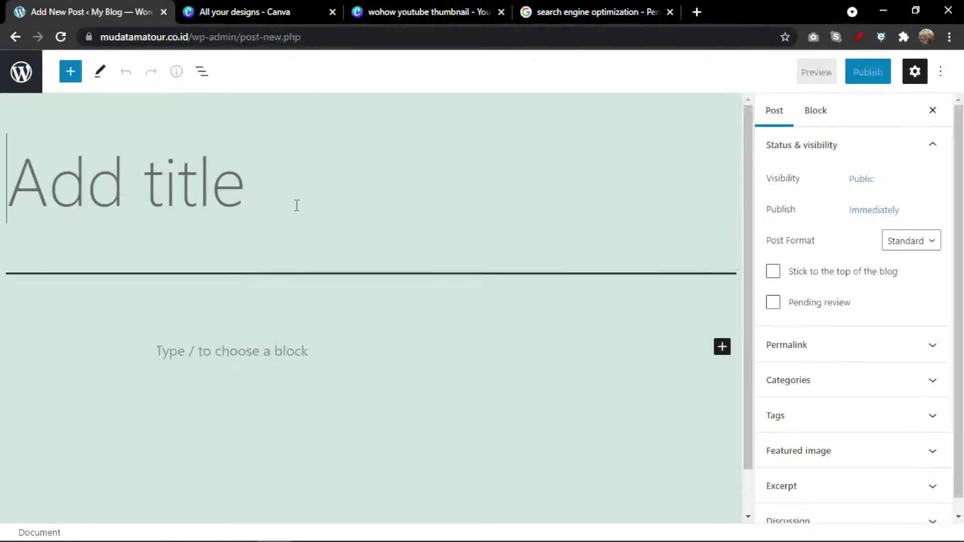
text(Paket P)
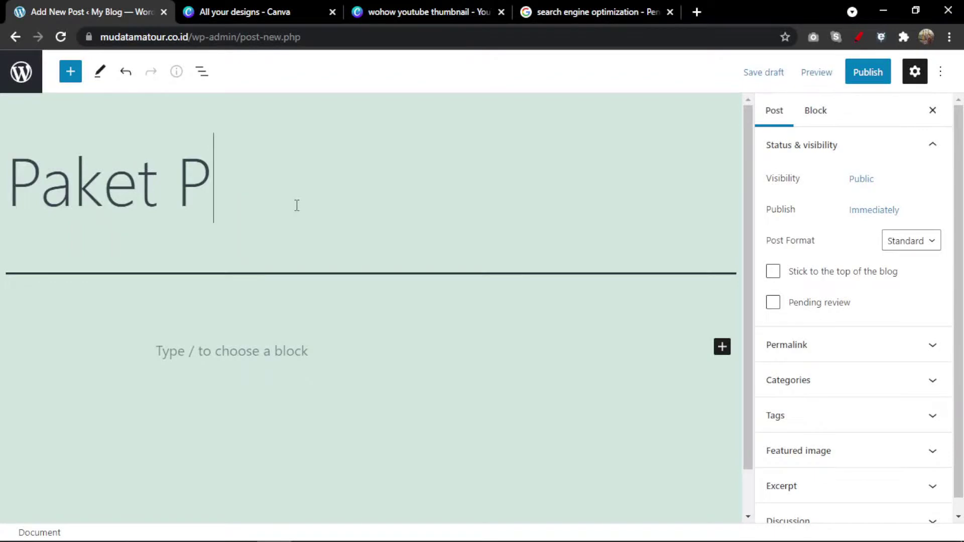
key(BackSpace)
text(T)
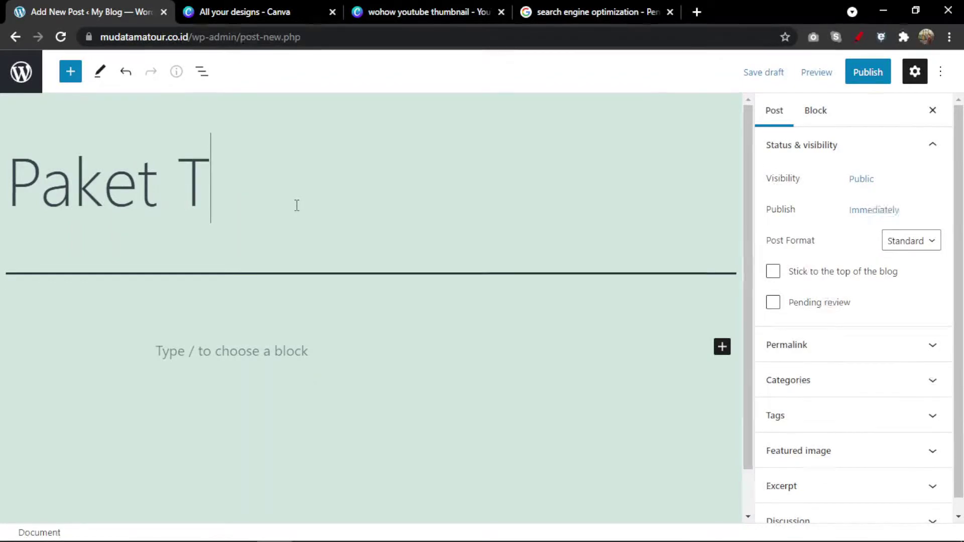
text(ur Ke T)
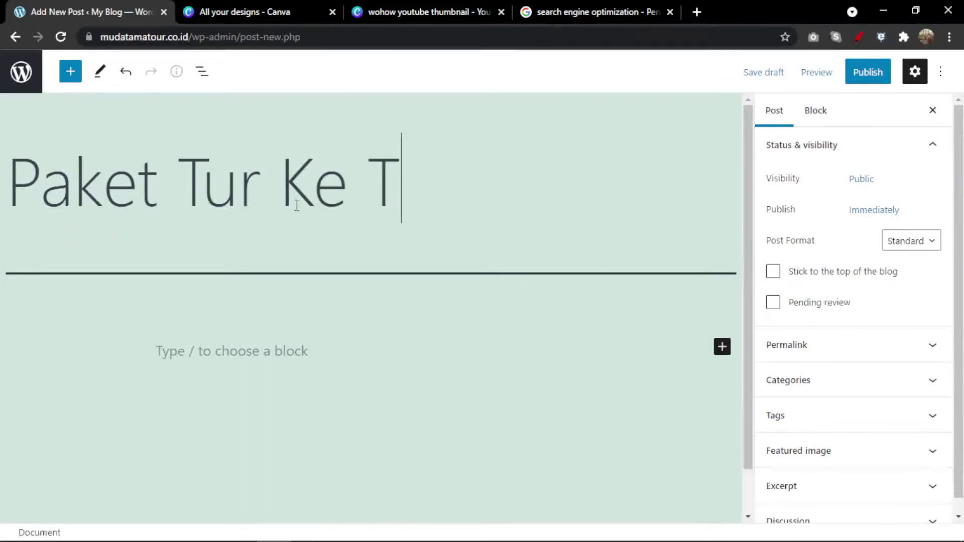
text(urki 10)
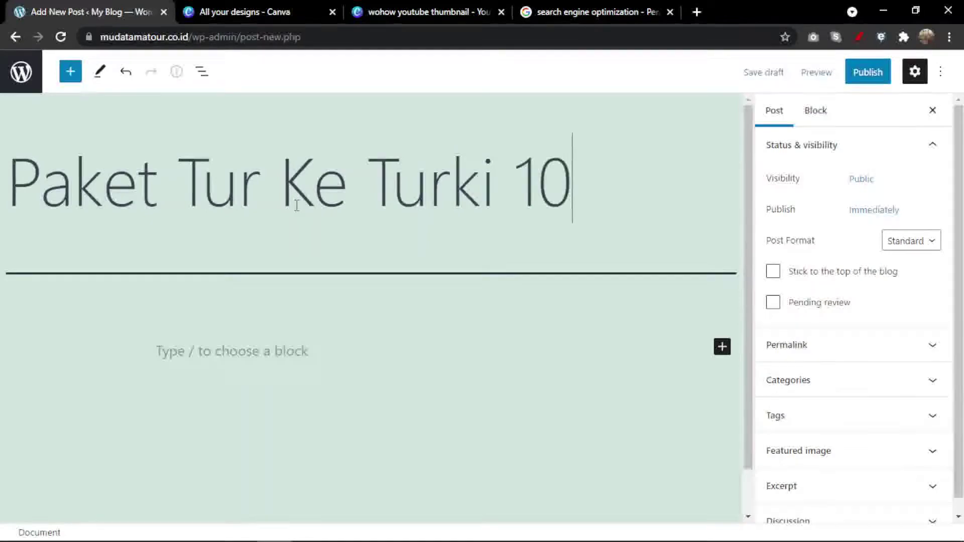
key(BackSpace)
text(4 Hari)
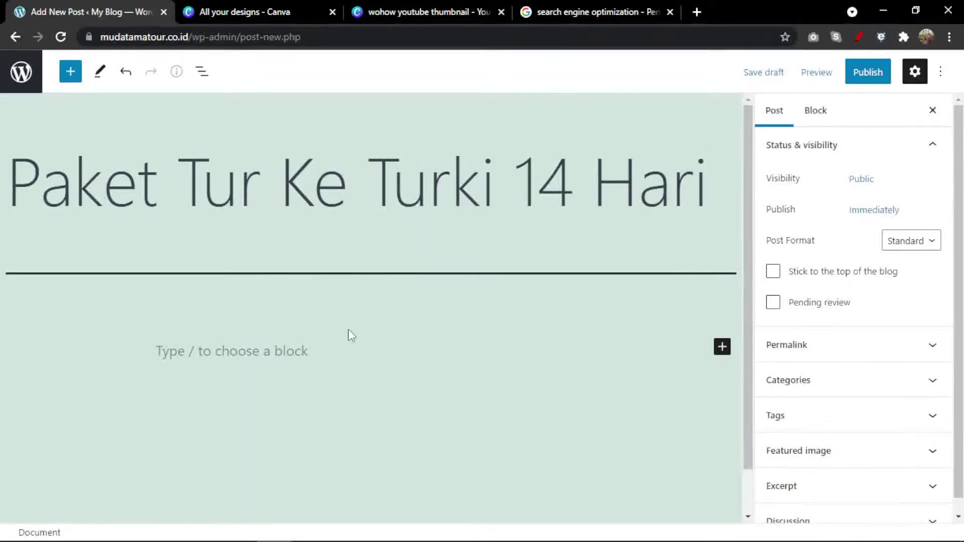
scroll(350, 336, down, 1)
click(285, 305)
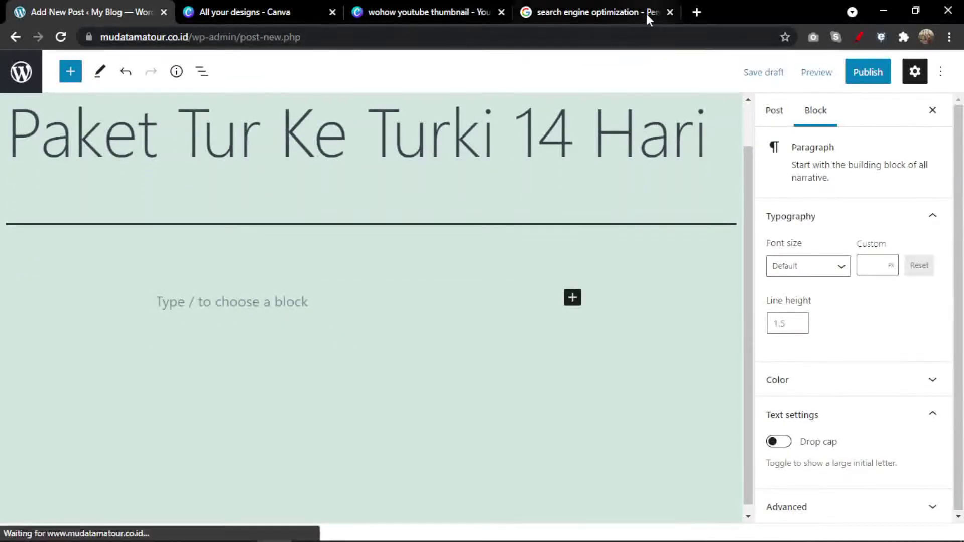
click(697, 10)
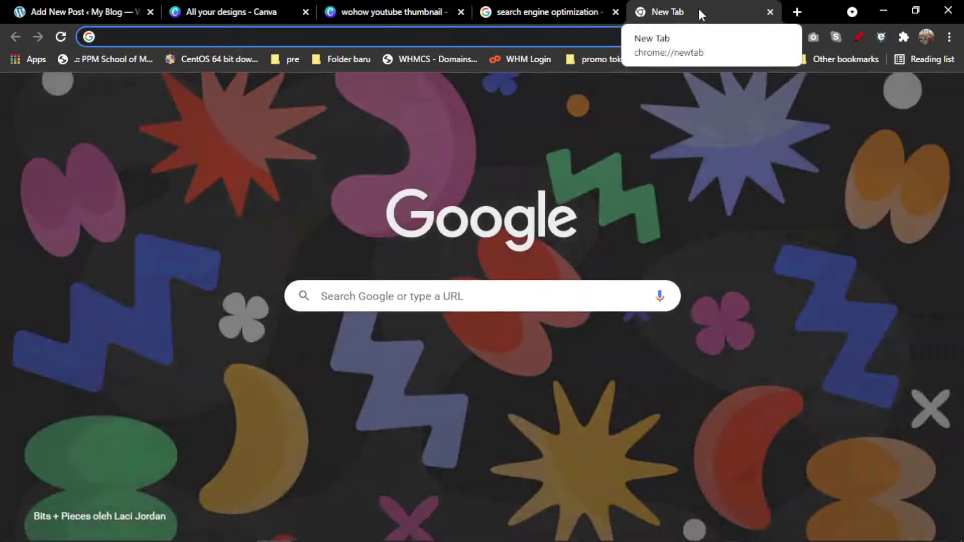
Search for lorem ipsum and open the lipsum.com generator in a new tab.
text(lore)
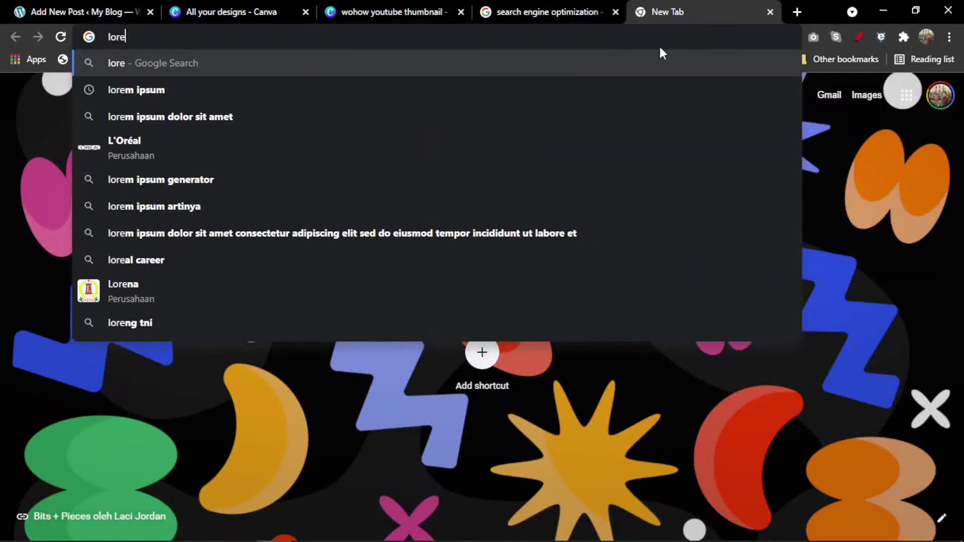
click(465, 88)
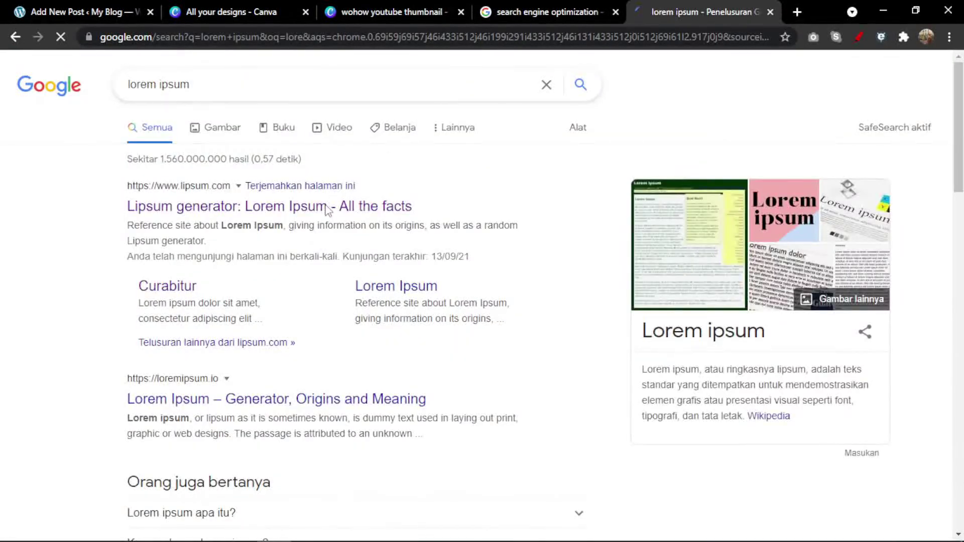
right_click(326, 207)
click(389, 216)
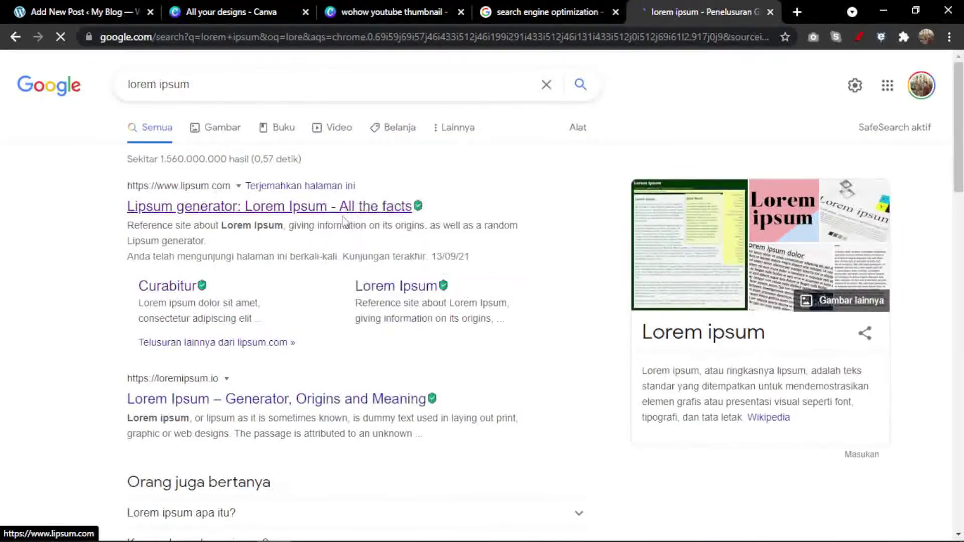
click(702, 14)
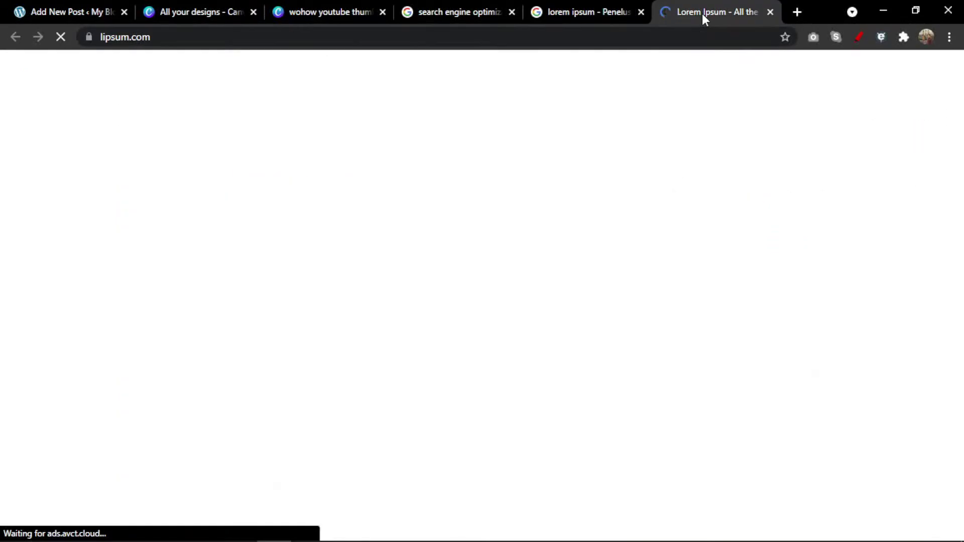
Generate 5 lorem ipsum paragraphs, copy the first one, and return to the WordPress draft.
scroll(641, 200, down, 7)
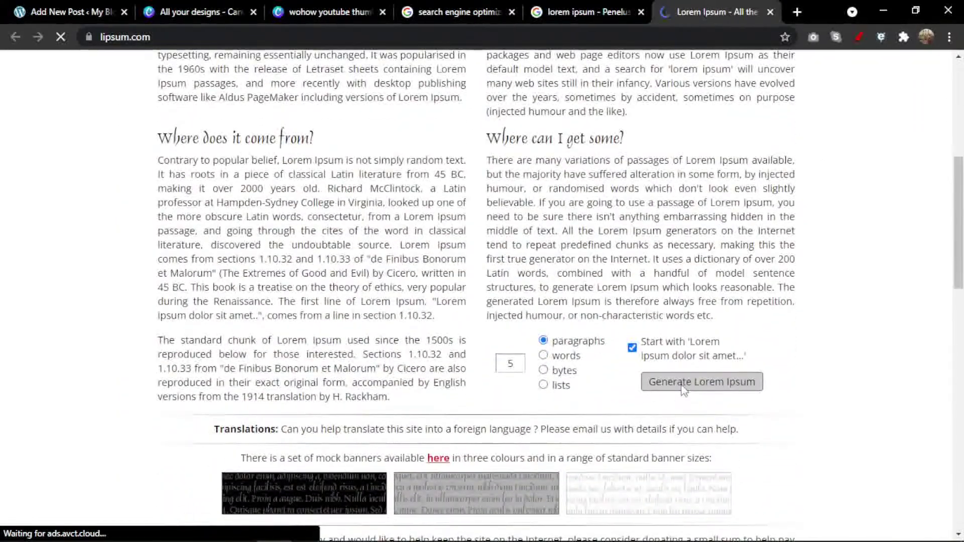
click(683, 391)
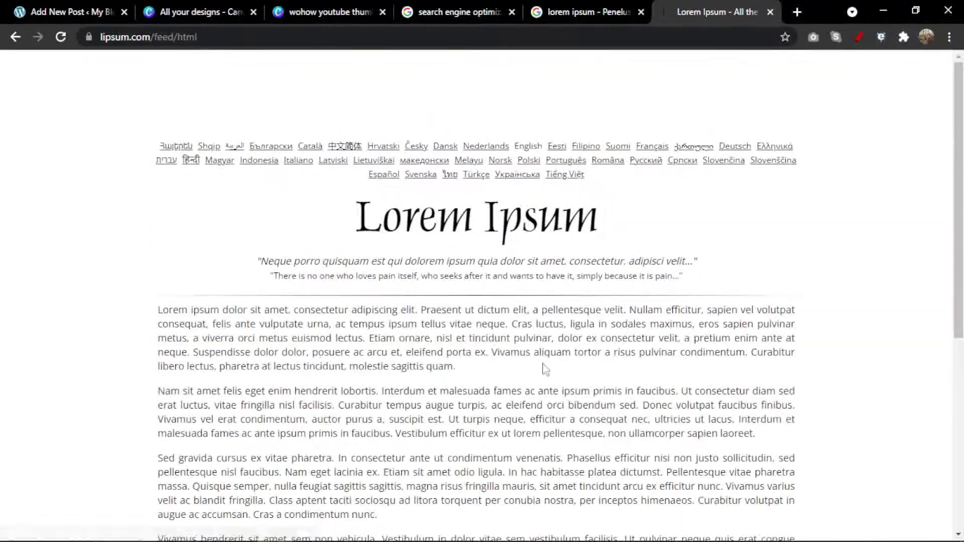
drag(158, 310, 475, 370)
right_click(453, 353)
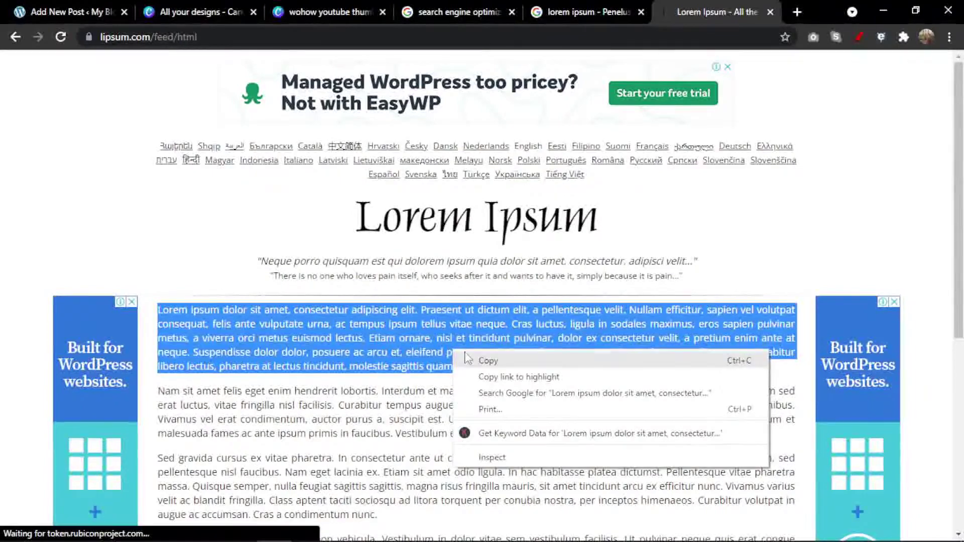
click(480, 361)
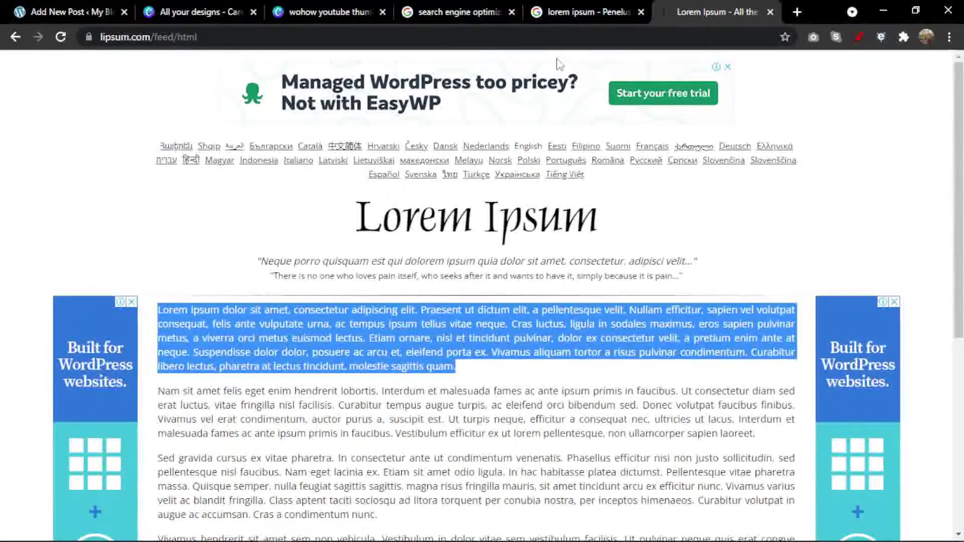
click(113, 11)
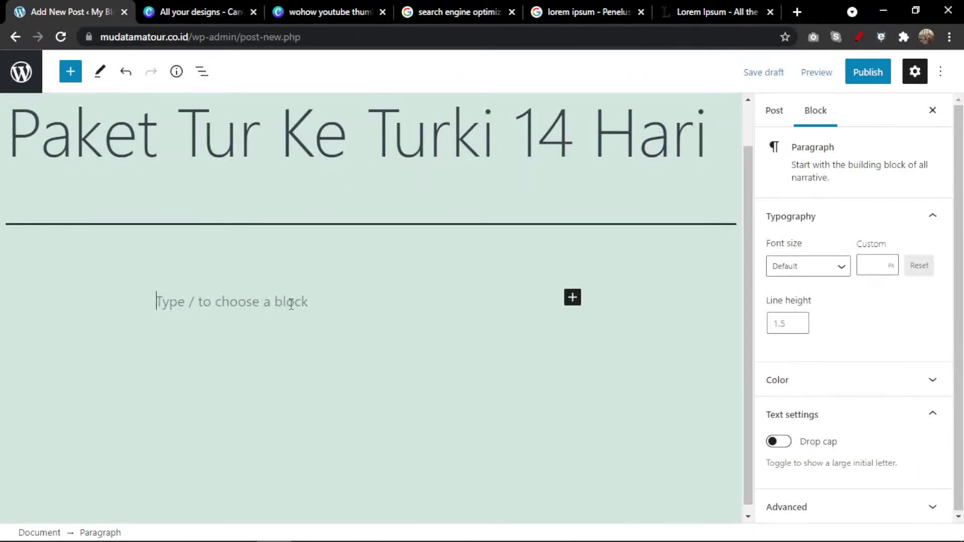
Paste the lorem ipsum paragraph into the body and publish 'Paket Tur Ke Turki 14 Hari'.
key(ctrl+v)
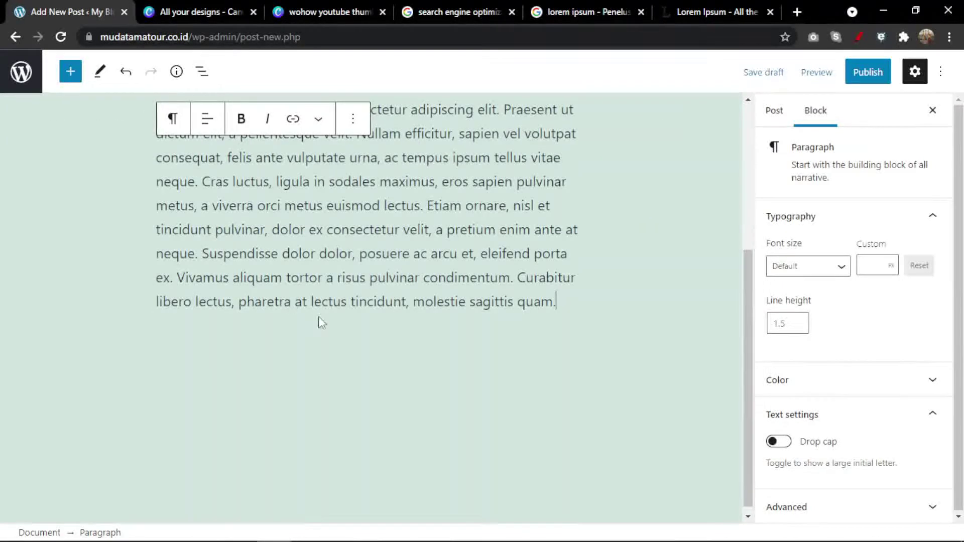
scroll(321, 322, up, 3)
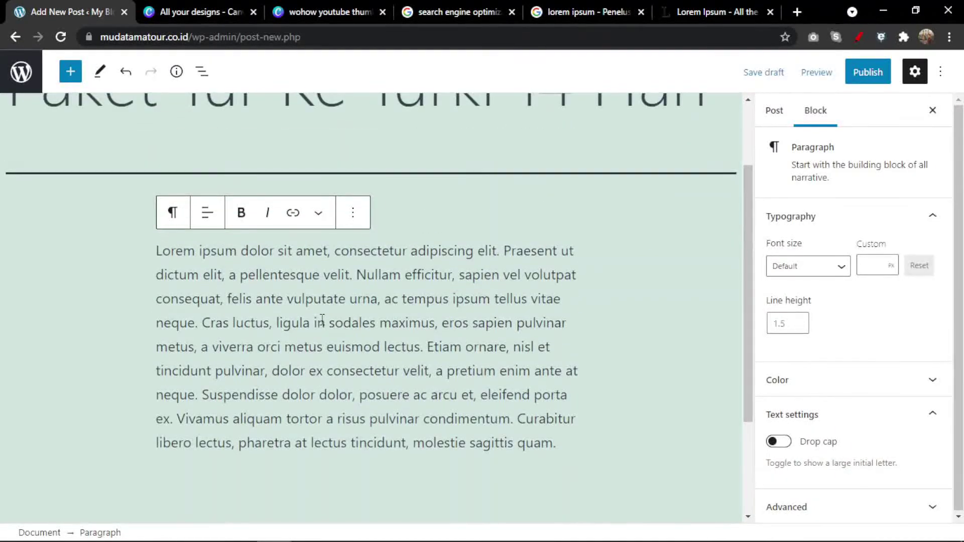
click(876, 82)
click(825, 80)
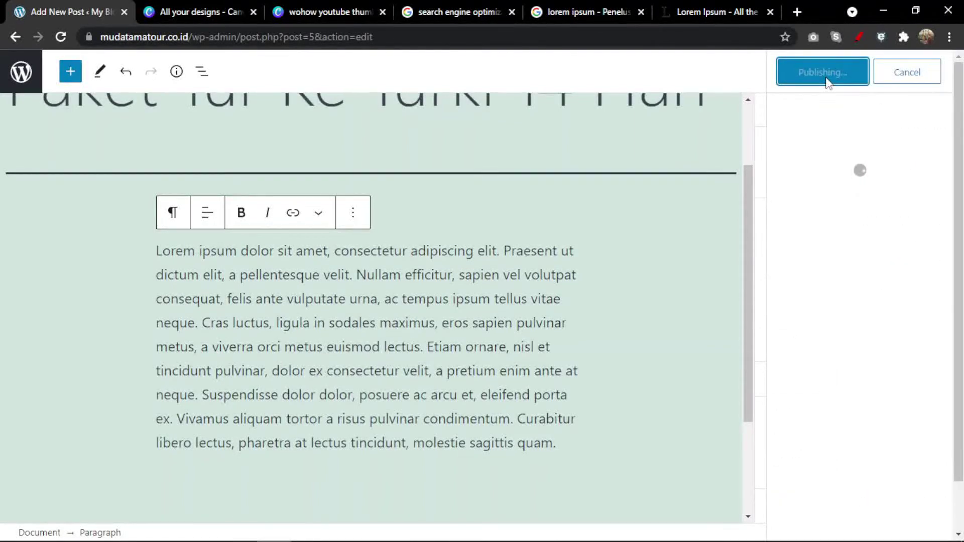
mouse_move(520, 540)
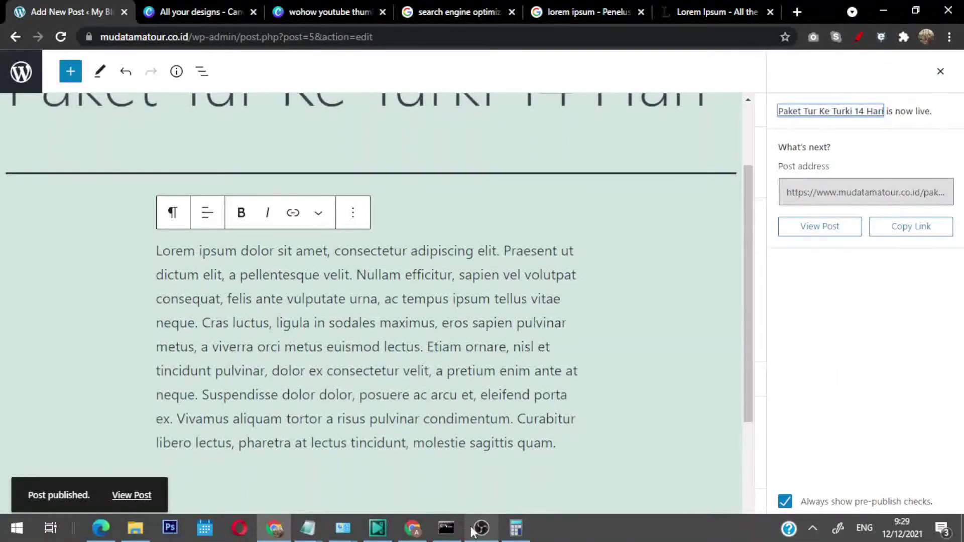
click(412, 528)
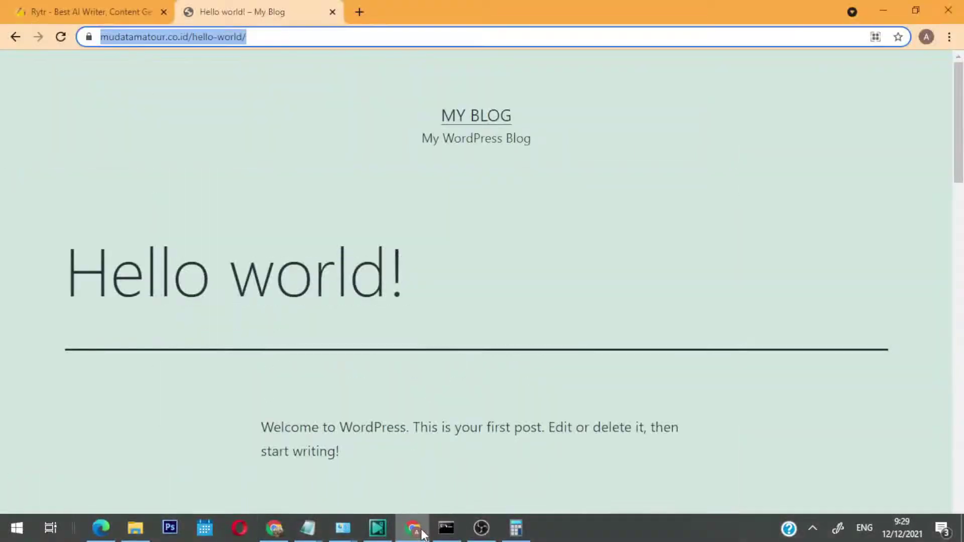
Open the 'Paket Tur Ke Turki 14 Hari' post from the blog's home page.
click(491, 127)
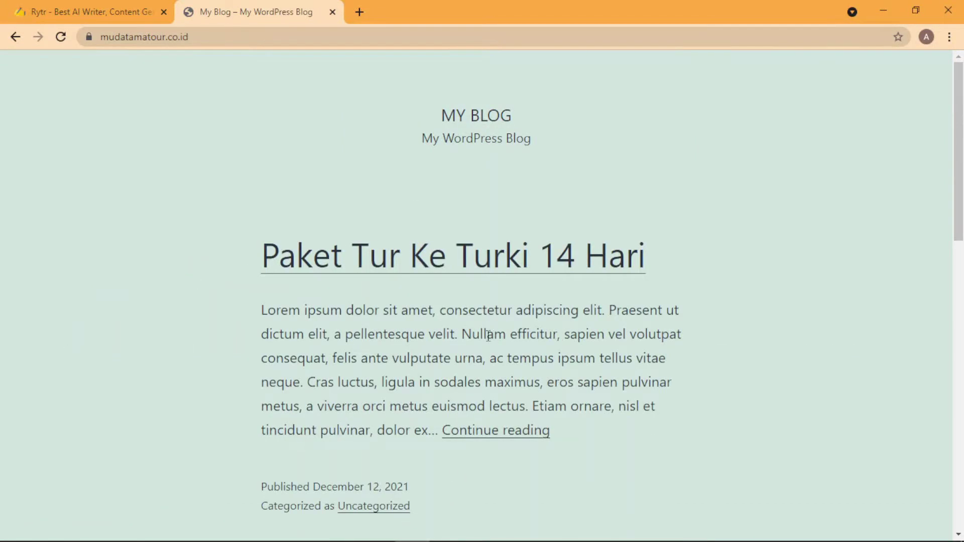
scroll(421, 352, down, 1)
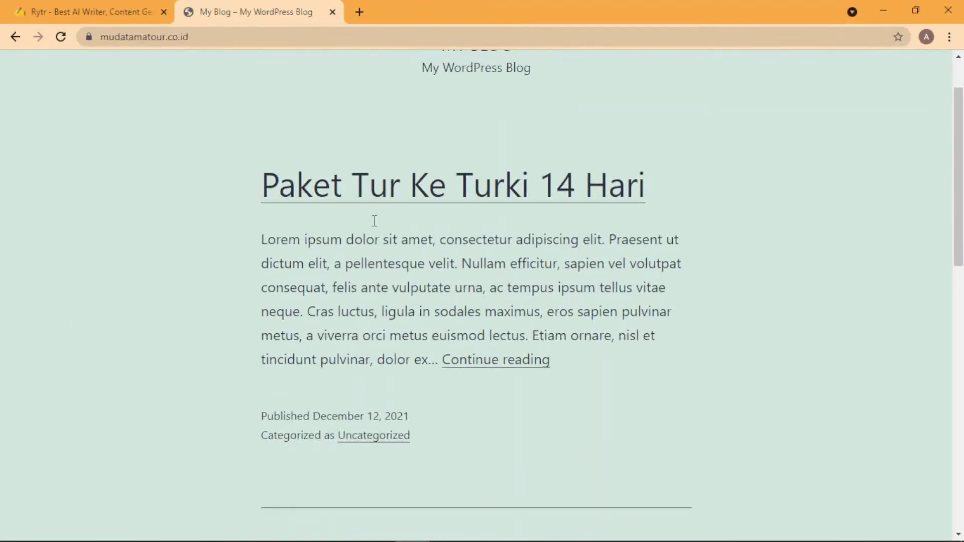
click(430, 188)
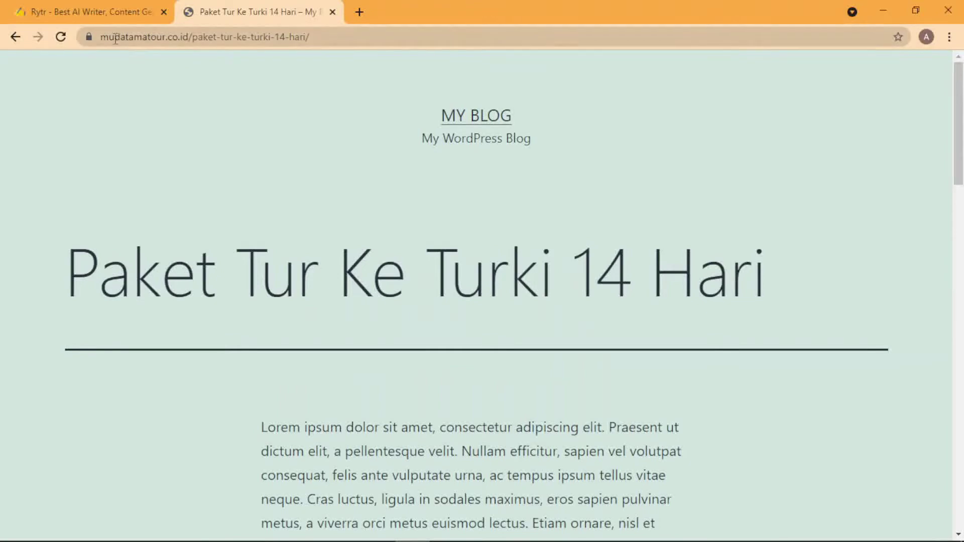
Check the live post's address /paket-tur-ke-turki-14-hari/ and its body paragraph, then return to the editor window.
drag(107, 37, 365, 37)
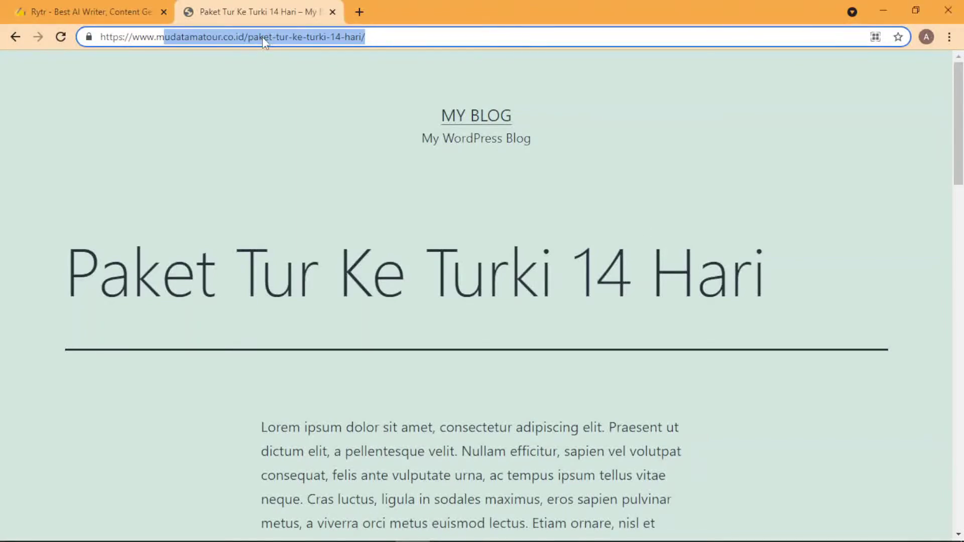
scroll(263, 308, down, 3)
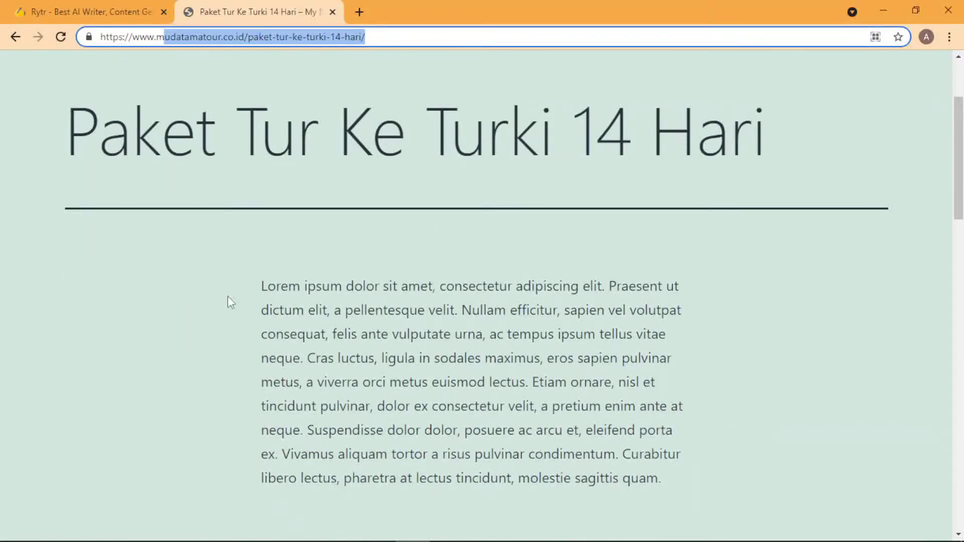
drag(236, 287, 658, 479)
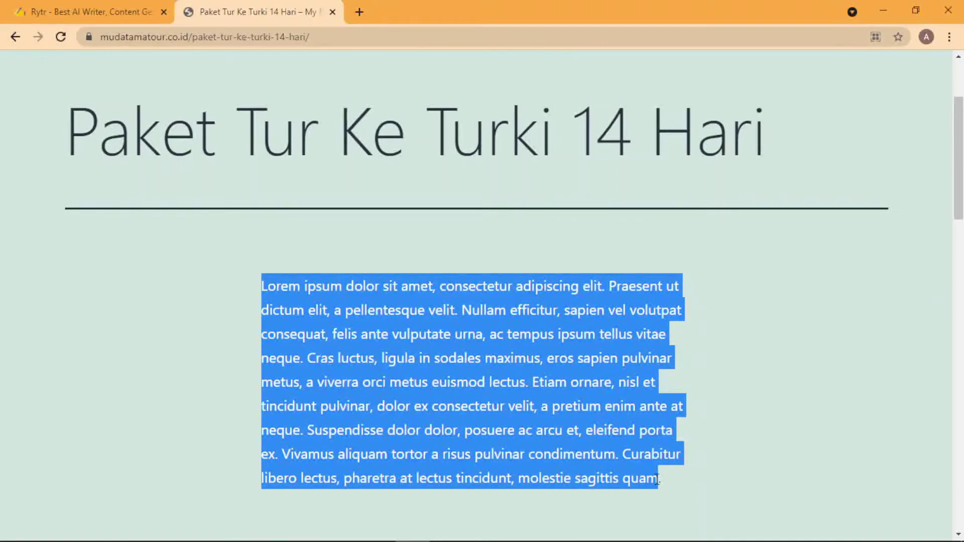
scroll(616, 477, up, 3)
mouse_move(549, 537)
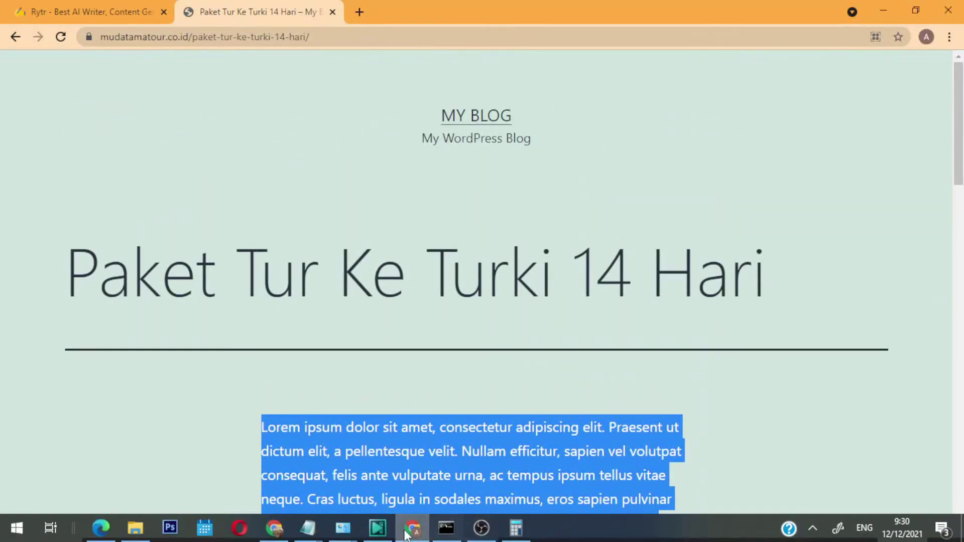
click(274, 534)
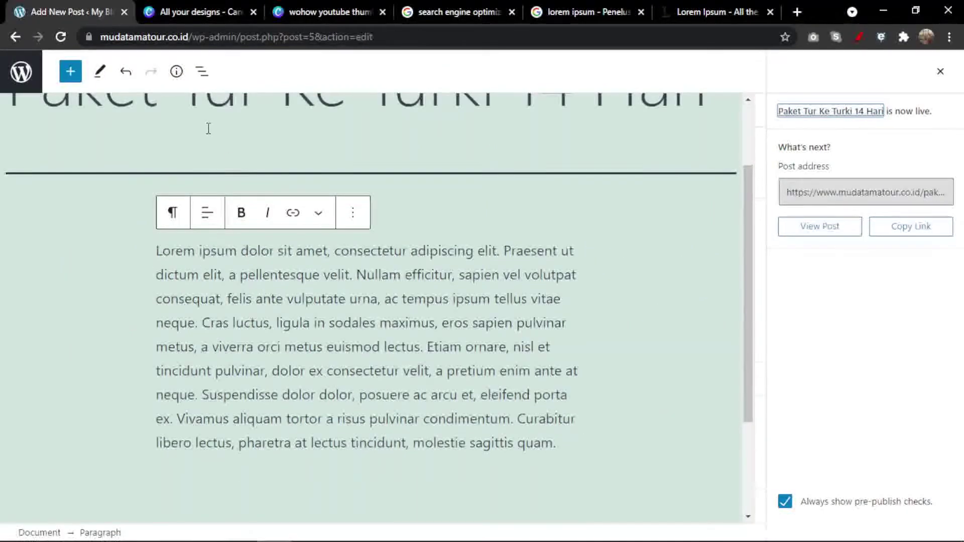
Dismiss the post-is-live panel and block sidebar, then go to the All Posts list.
click(939, 71)
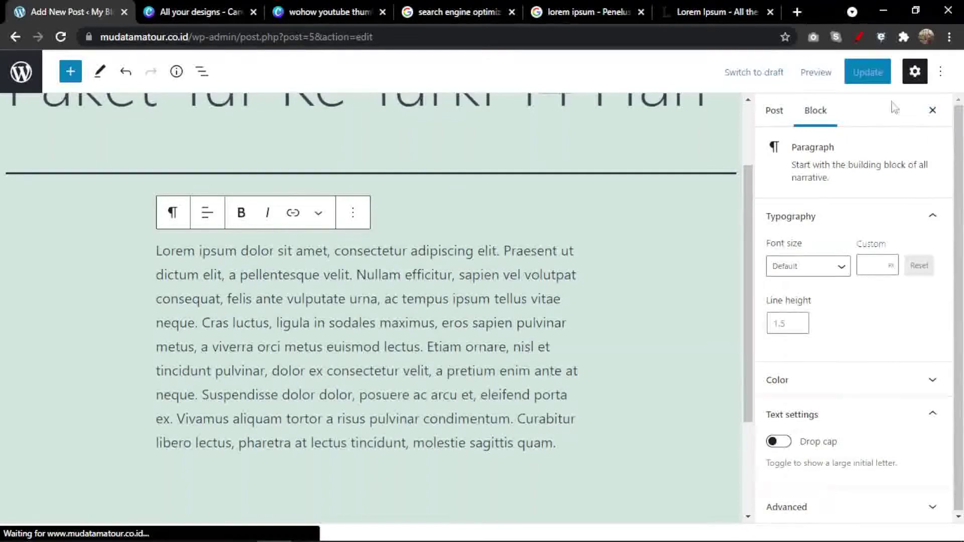
click(933, 110)
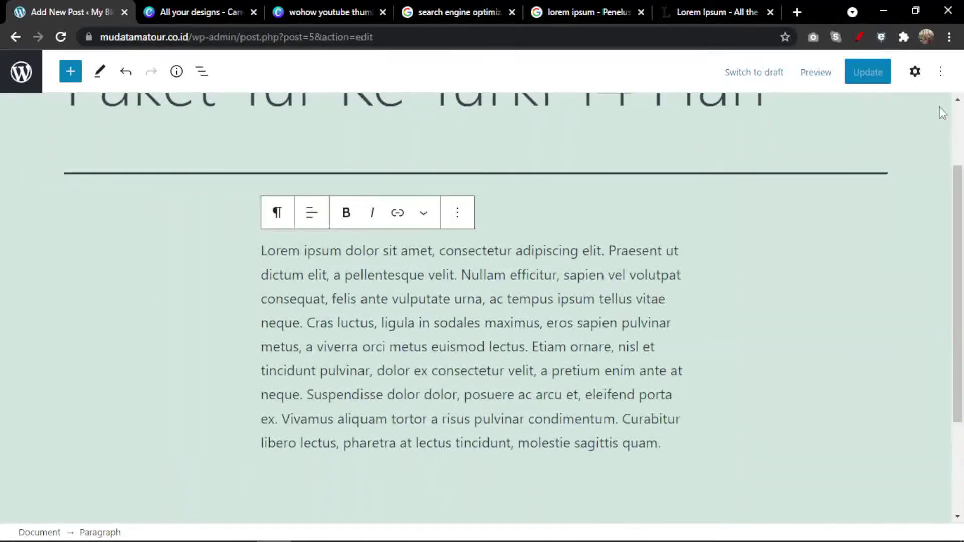
click(21, 74)
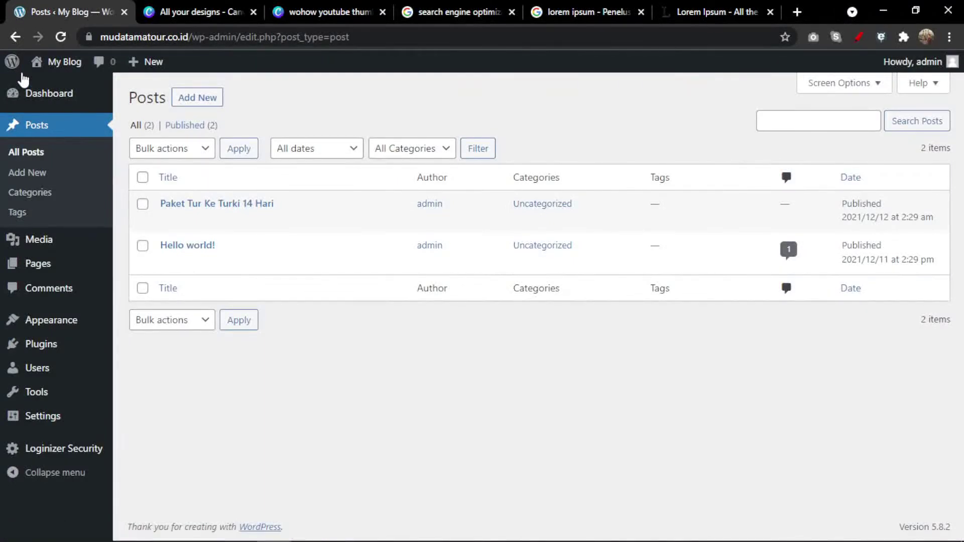
mouse_move(48, 349)
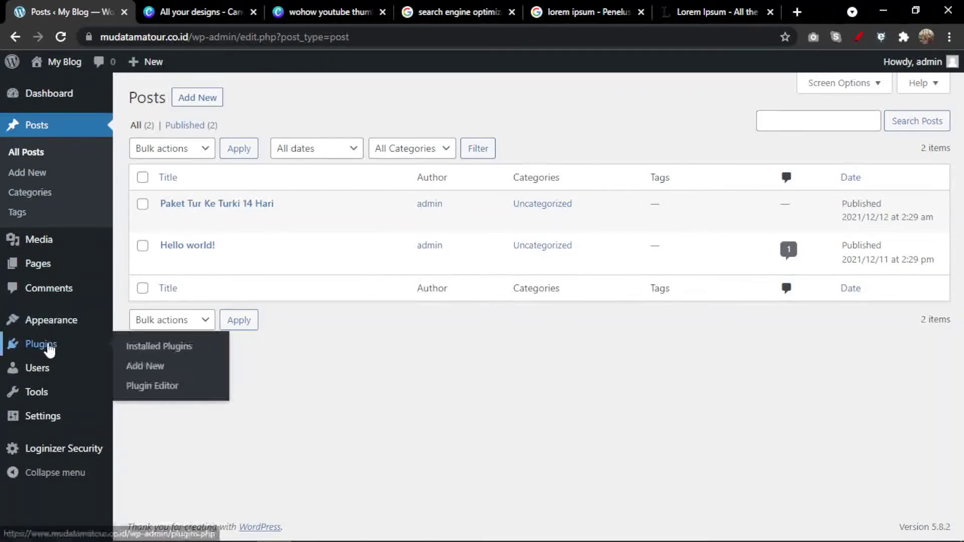
Under Plugins > Add New, search the plugin directory for 'all in one seo'.
click(147, 376)
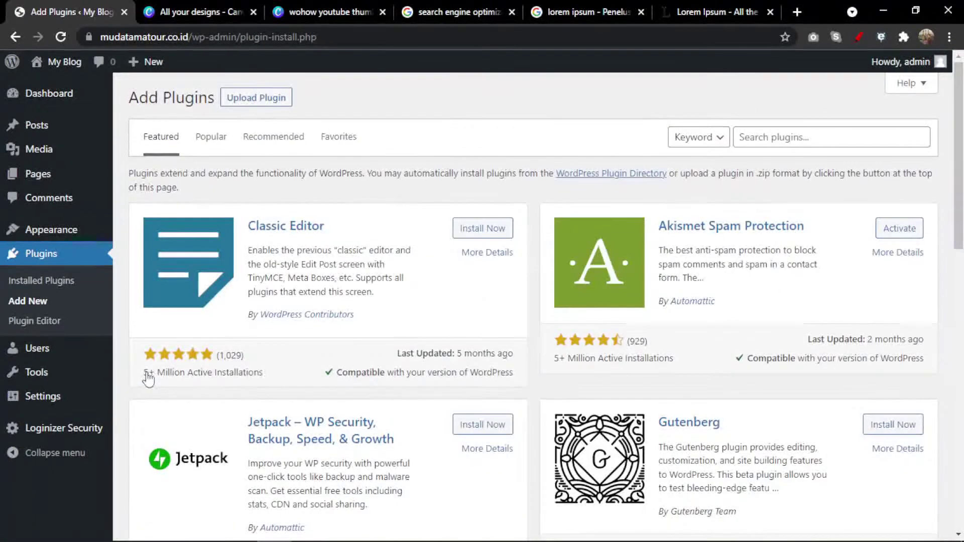
click(773, 139)
text(all)
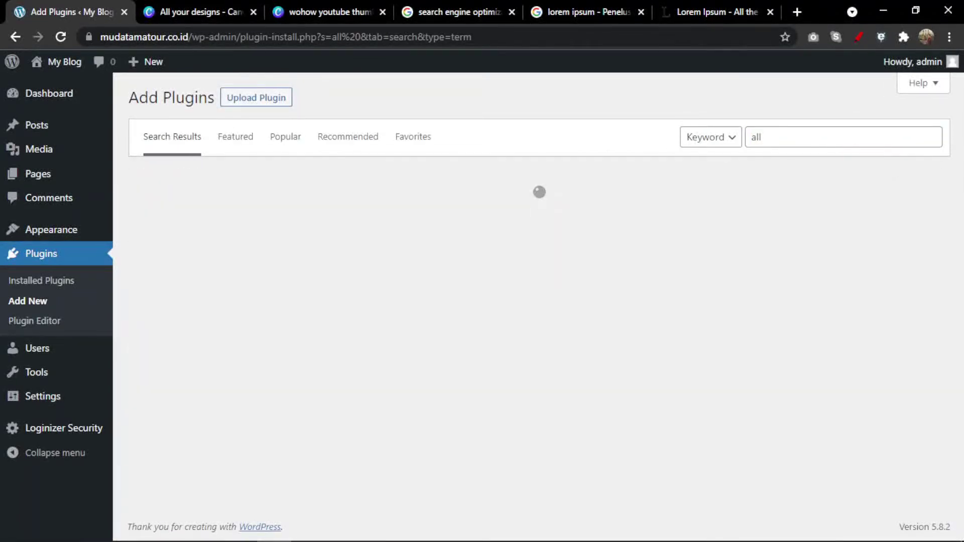
scroll(847, 123, up, 5)
click(775, 153)
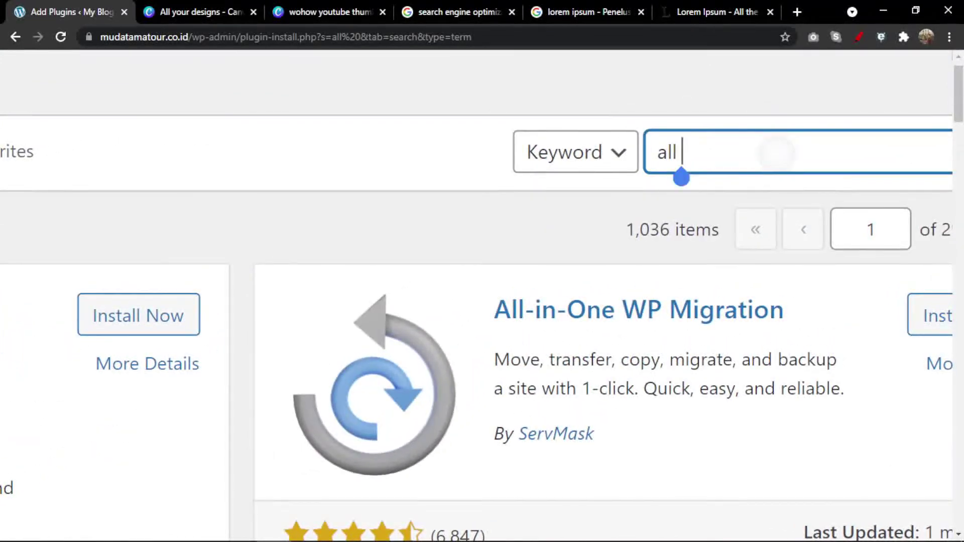
text(in o)
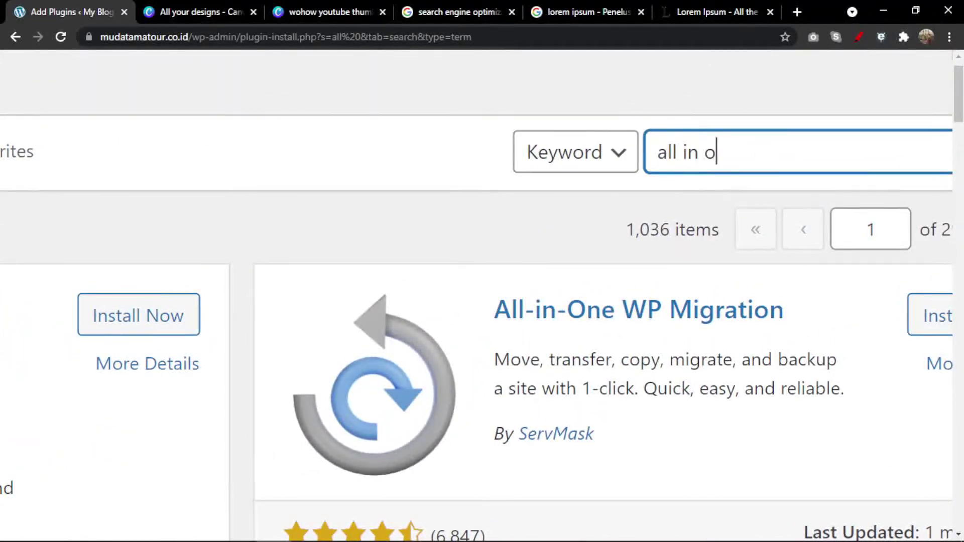
text(ne seo)
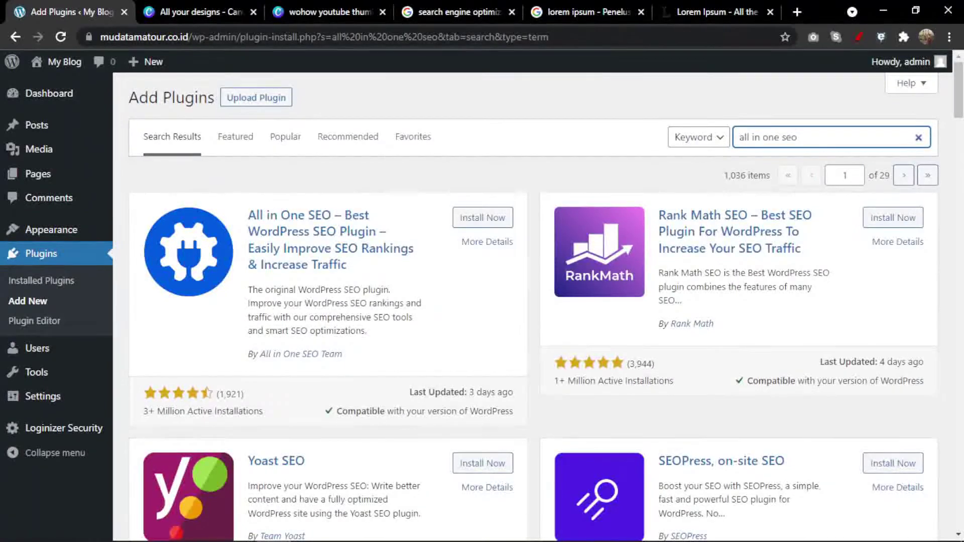
scroll(532, 301, down, 2)
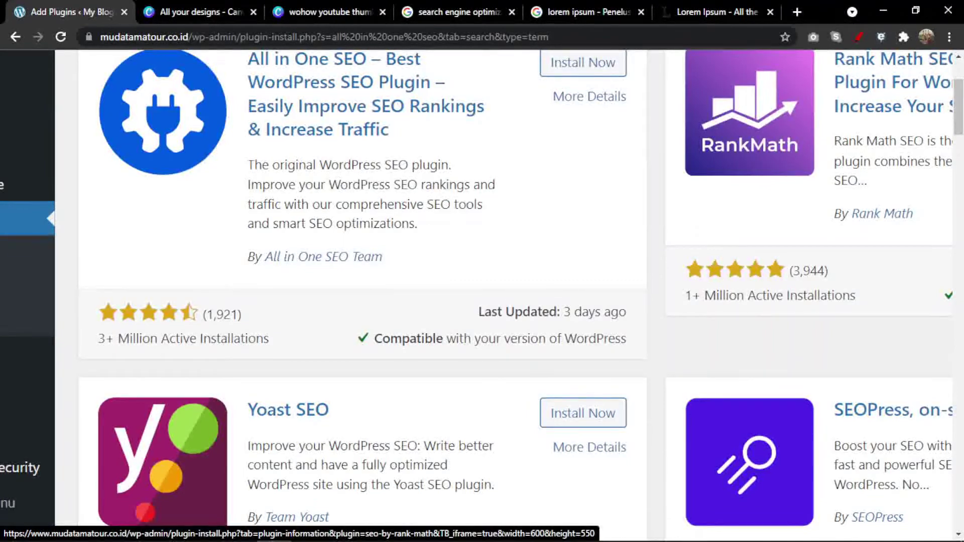
scroll(487, 256, down, 2)
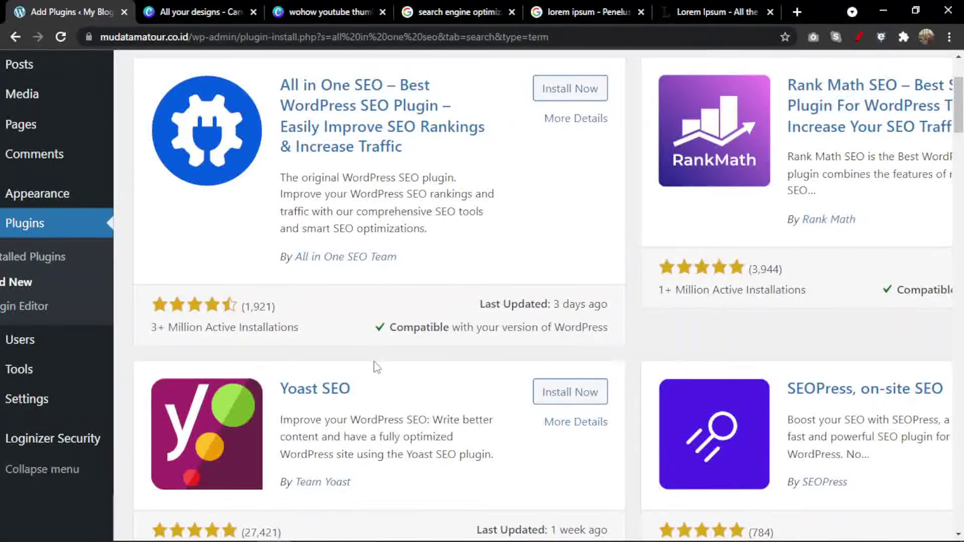
drag(373, 376, 803, 540)
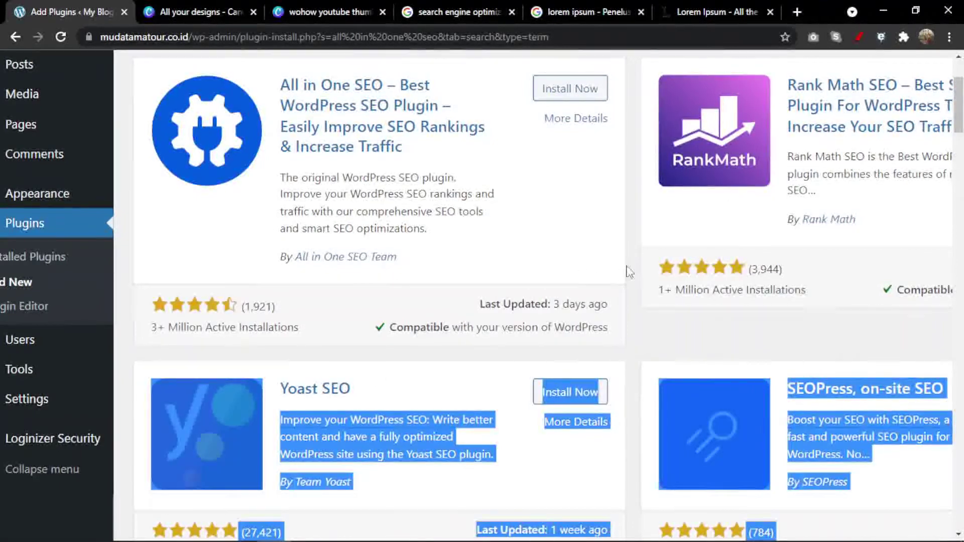
click(625, 272)
drag(961, 112, 961, 114)
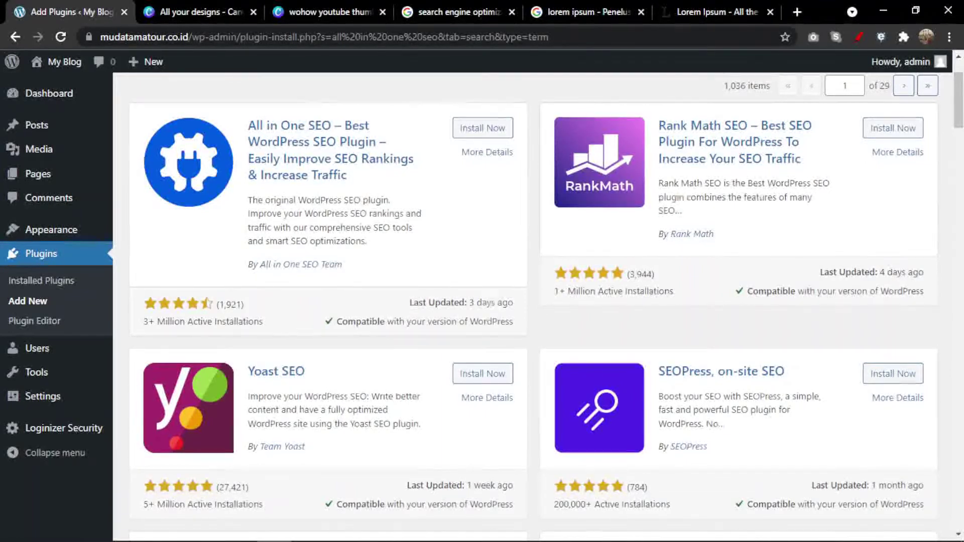
mouse_move(38, 410)
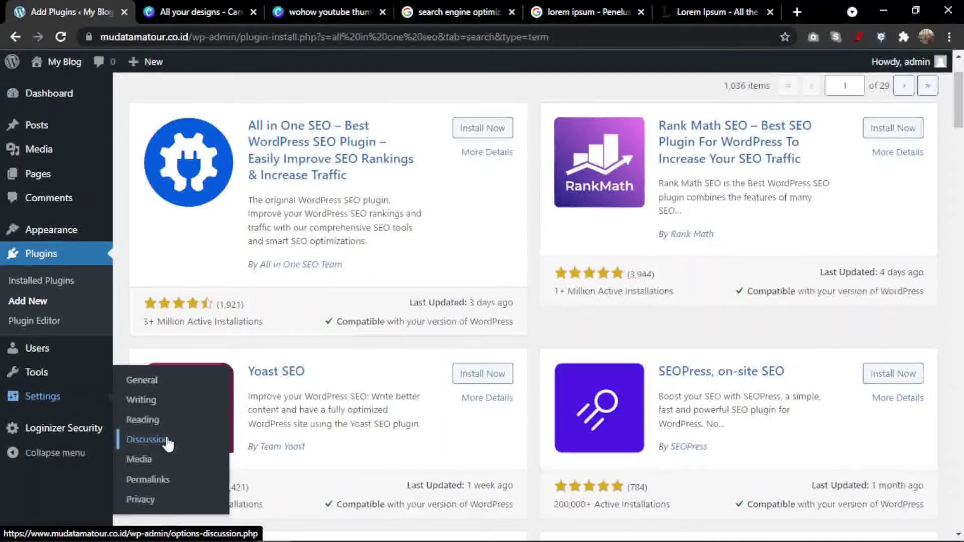
Step through the Privacy, Discussion and Media settings pages, ending on Reading settings.
click(150, 499)
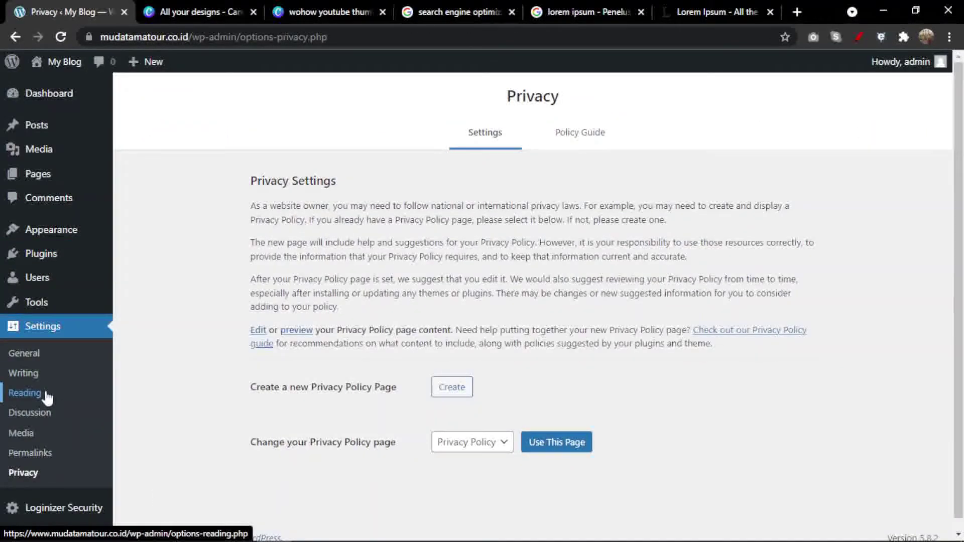
click(34, 415)
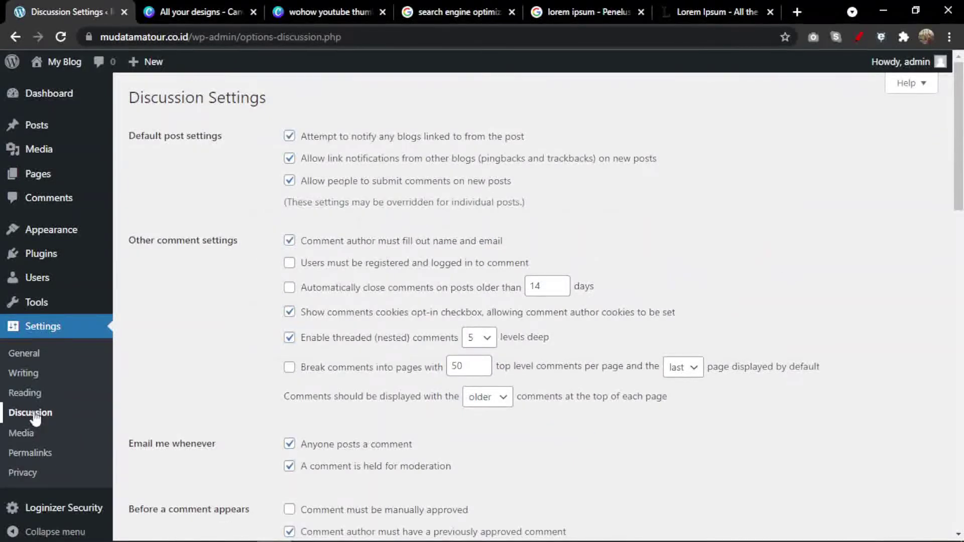
click(44, 432)
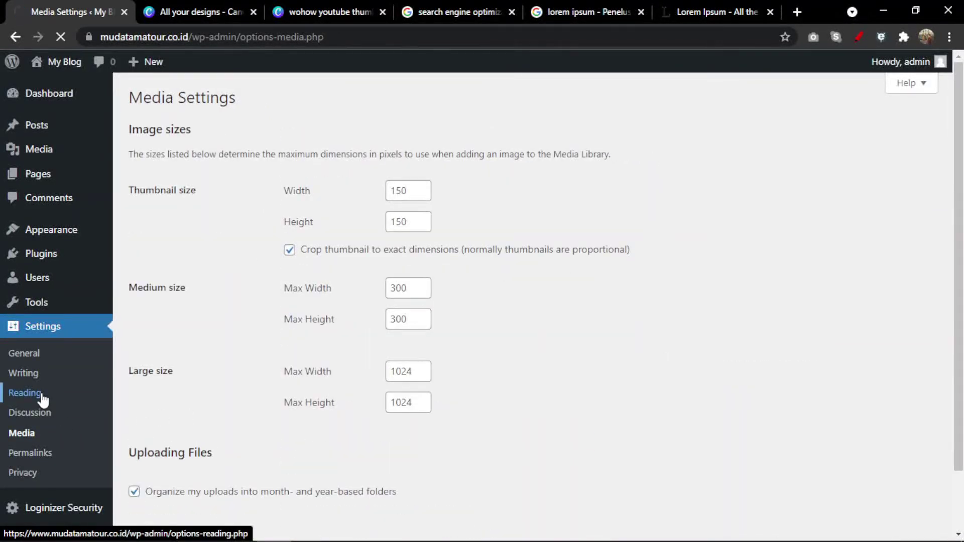
click(42, 399)
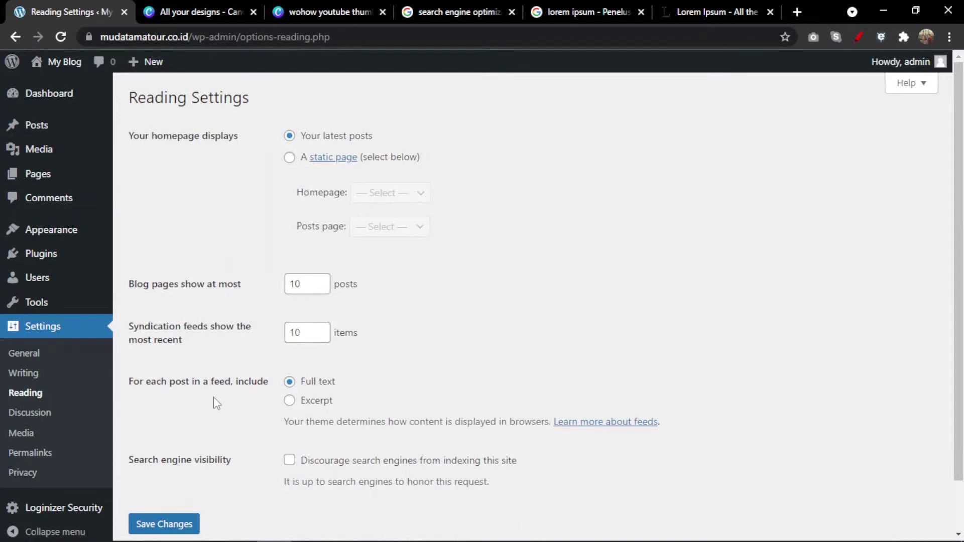
scroll(216, 403, down, 1)
scroll(217, 402, up, 1)
drag(129, 98, 280, 104)
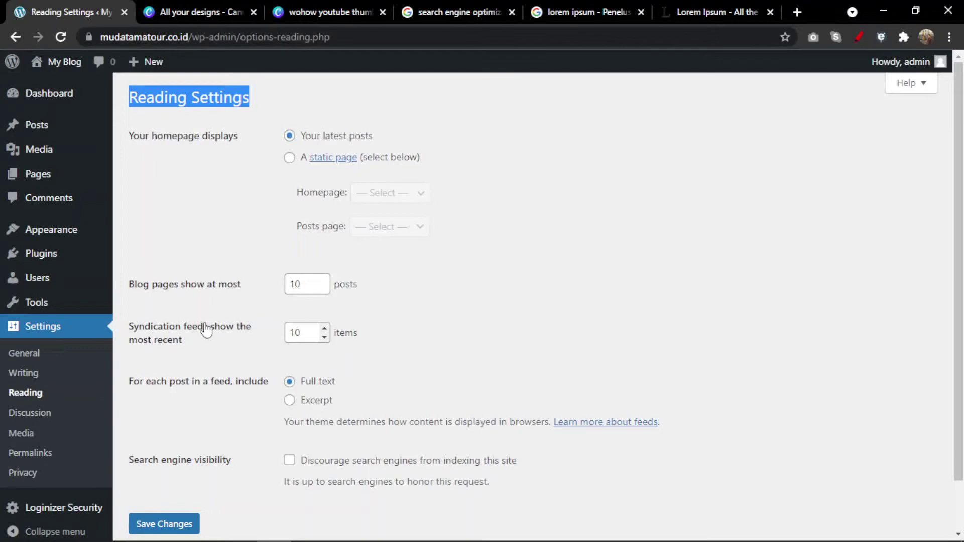
click(289, 460)
drag(144, 461, 223, 462)
click(258, 484)
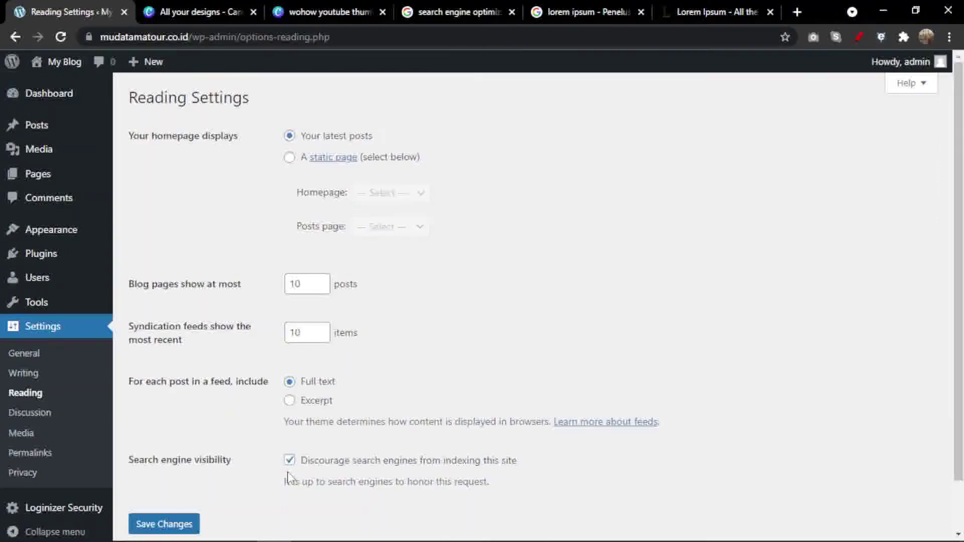
click(290, 461)
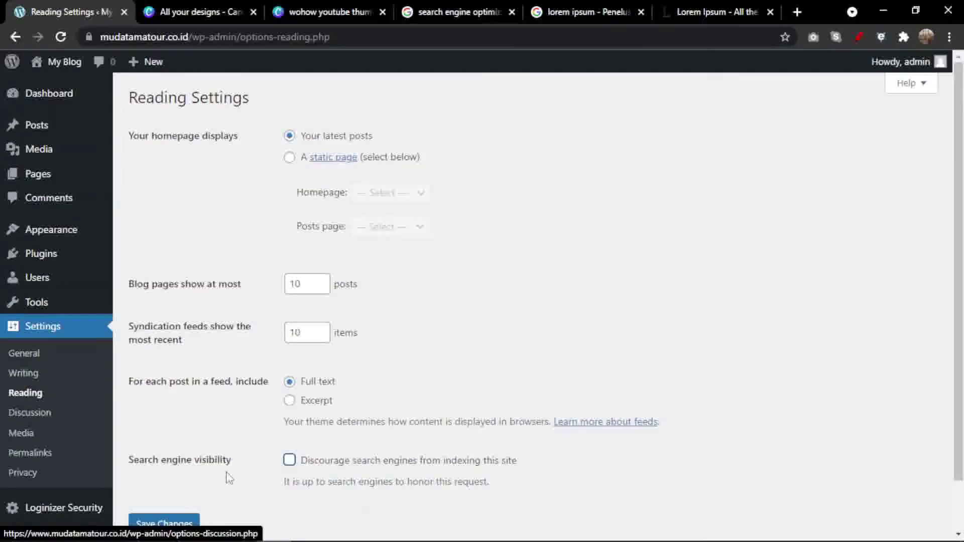
click(296, 470)
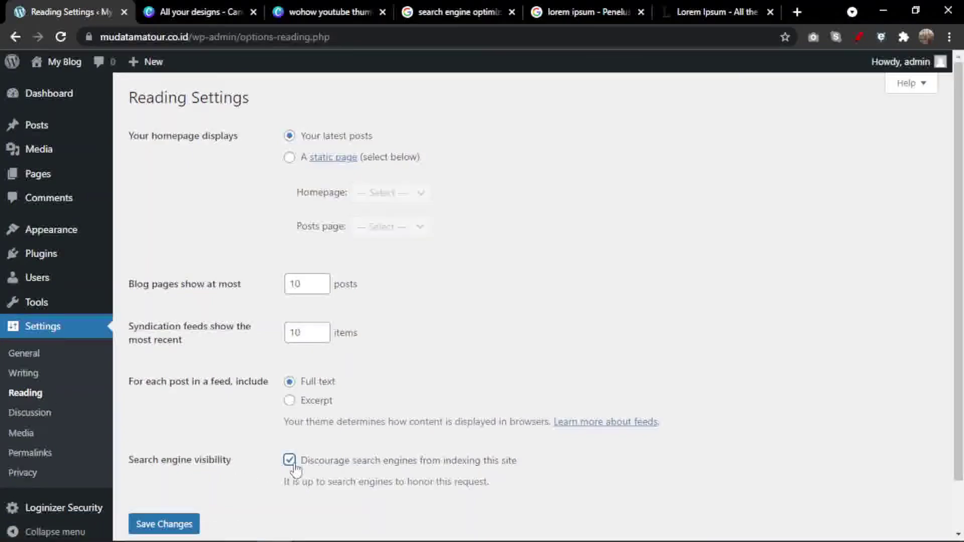